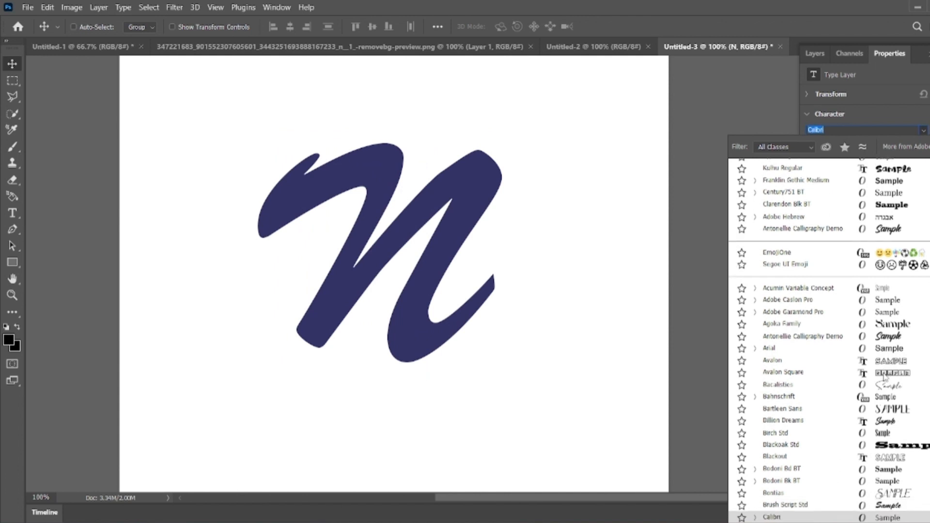
Step: Browse through the font list and set the letter N's font to CRASEY
{"action": "key", "text": "Down"}
{"action": "key", "text": "Down"}
{"action": "key", "text": "Down"}
{"action": "key", "text": "Down"}
{"action": "key", "text": "Down"}
{"action": "key", "text": "Down"}
{"action": "key", "text": "Down"}
{"action": "key", "text": "Down"}
{"action": "key", "text": "Down"}
{"action": "key", "text": "Down"}
{"action": "key", "text": "Down"}
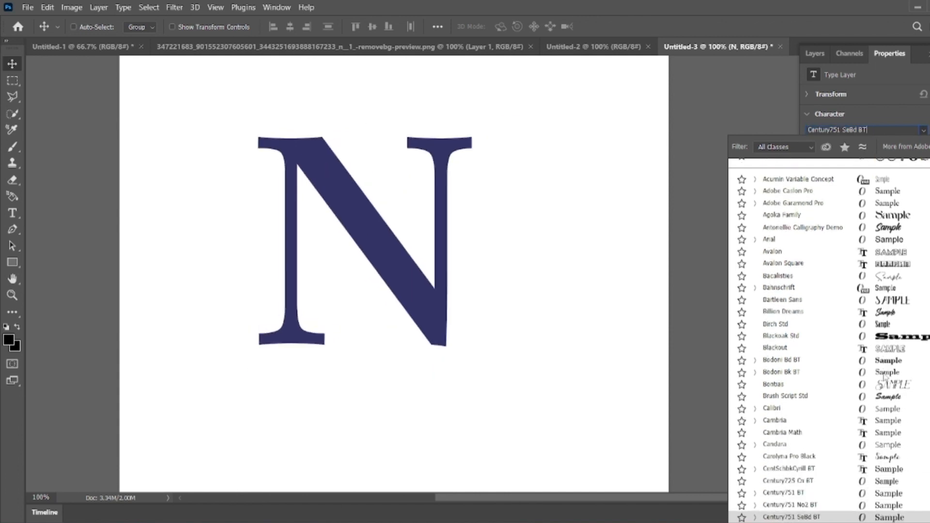
{"action": "key", "text": "Down"}
{"action": "key", "text": "Down"}
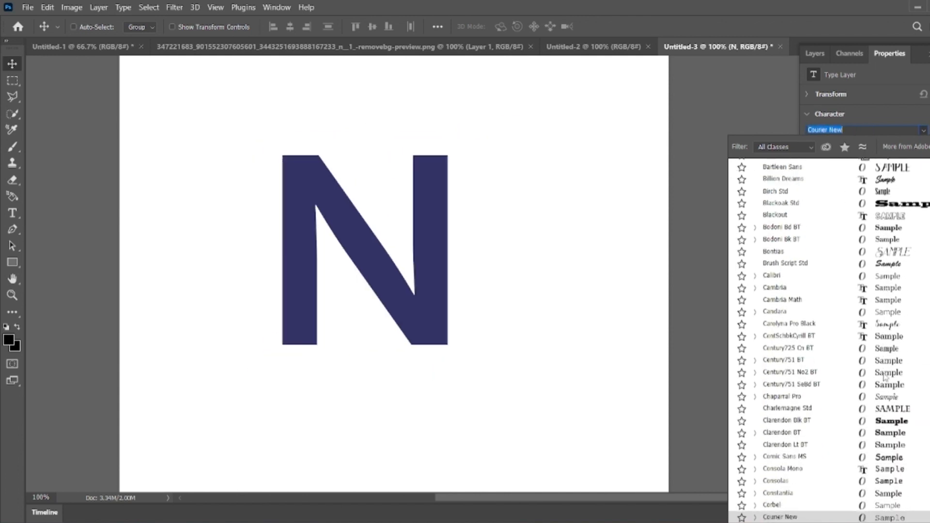
{"action": "key", "text": "Up"}
{"action": "key", "text": "Down"}
{"action": "key", "text": "Down"}
{"action": "key", "text": "Down"}
{"action": "key", "text": "Up"}
{"action": "left_click", "coordinate": [892, 506]}
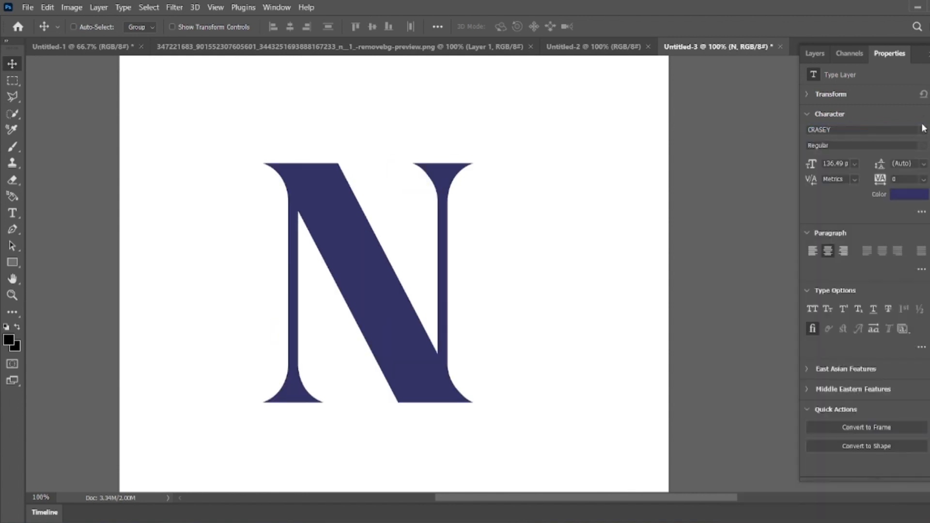
Step: Change the letter's text color to black
{"action": "left_click", "coordinate": [909, 196]}
{"action": "left_click", "coordinate": [643, 339]}
{"action": "left_click", "coordinate": [870, 295]}
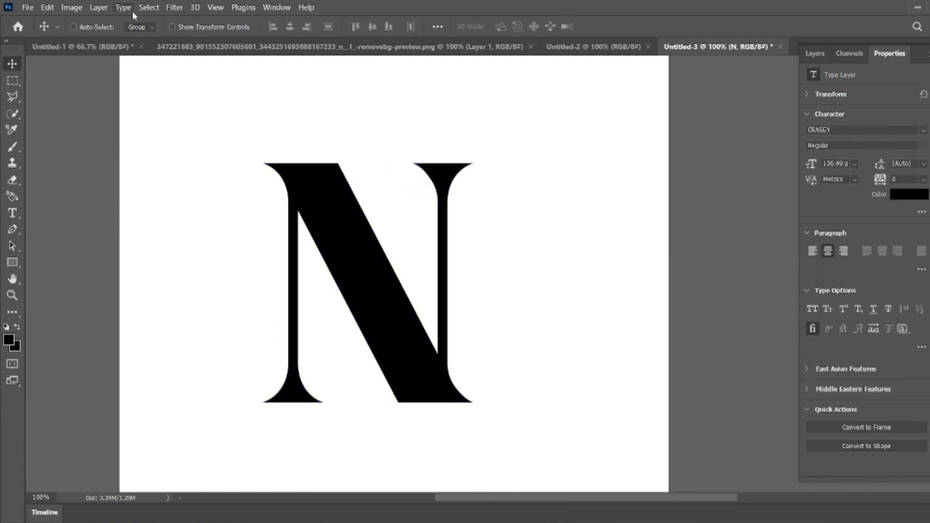
Step: Place the beautiful-girl-dancing image from Downloads as an embedded layer and commit its placement
{"action": "left_click", "coordinate": [814, 54]}
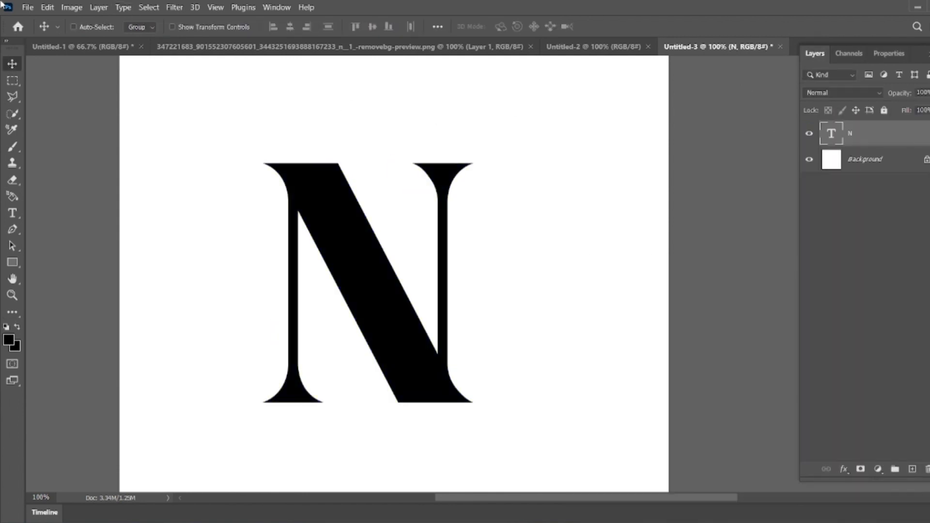
{"action": "left_click", "coordinate": [27, 7]}
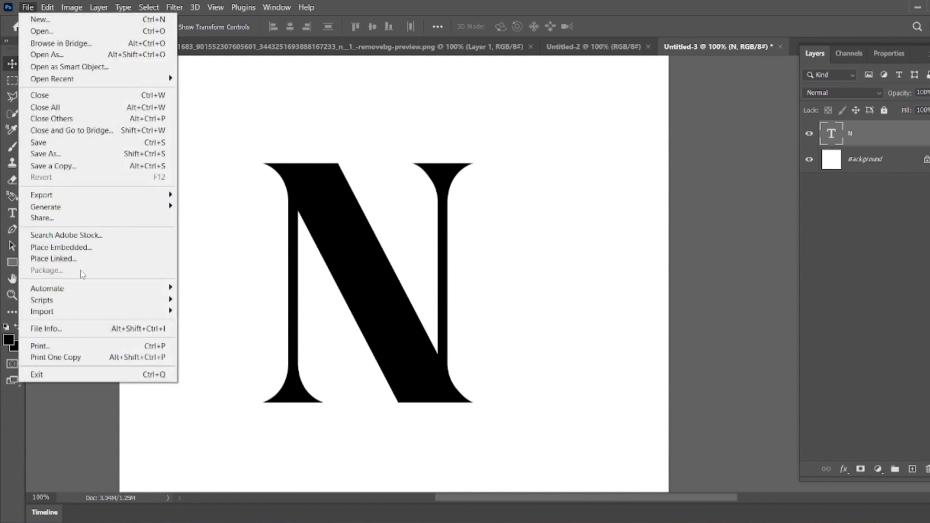
{"action": "left_click", "coordinate": [94, 250]}
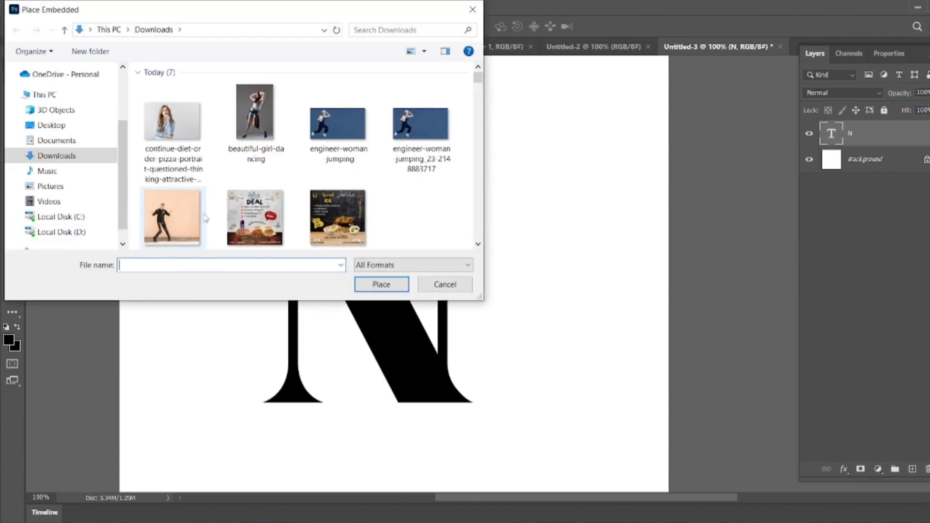
{"action": "left_click", "coordinate": [266, 137]}
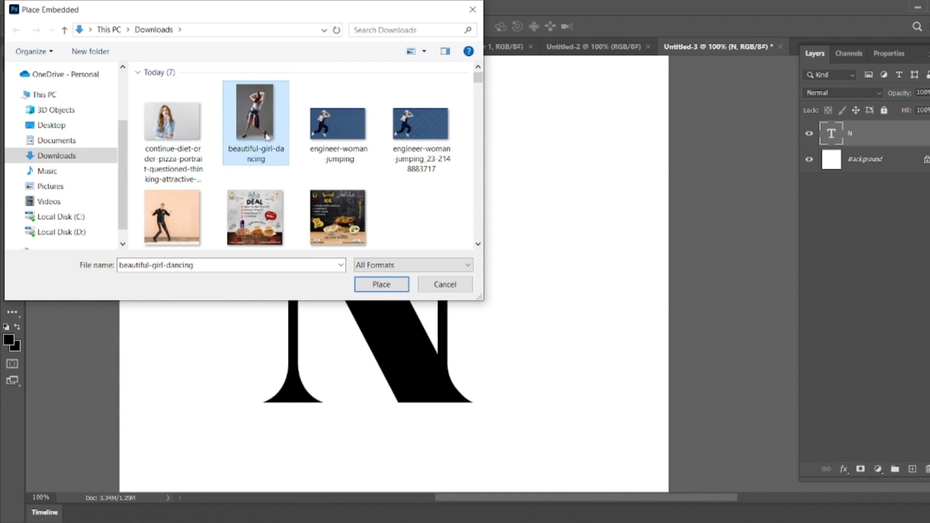
{"action": "double_click", "coordinate": [344, 134]}
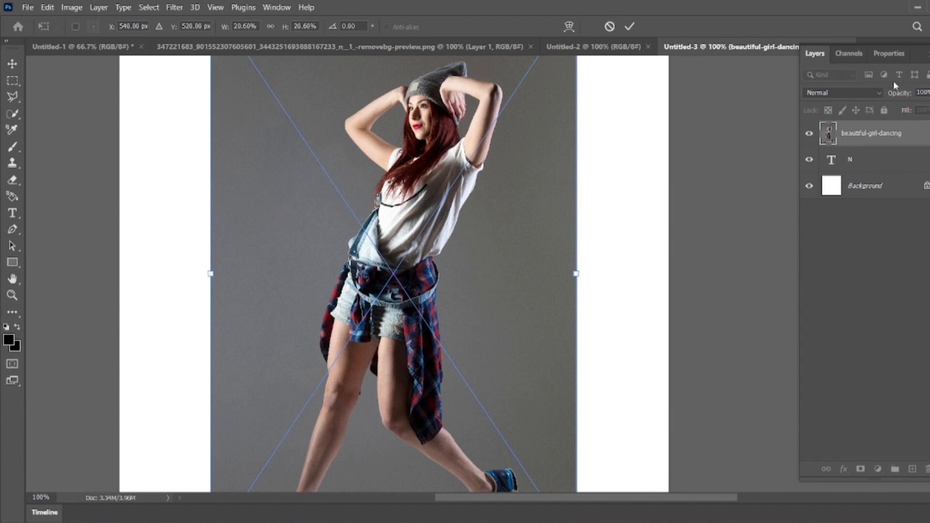
{"action": "left_click", "coordinate": [830, 136]}
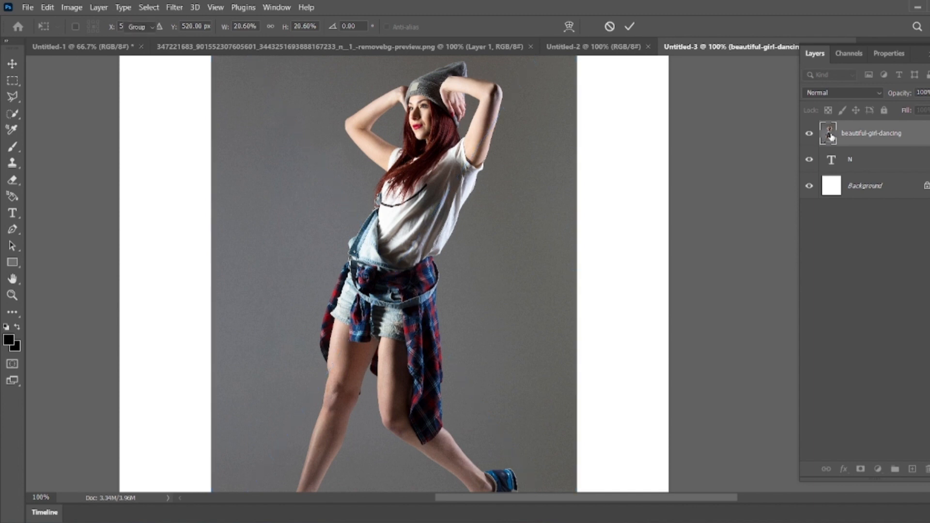
Step: Convert the embedded smart object to layers, retaining its transforms, and remove the photo's background
{"action": "left_click", "coordinate": [887, 52]}
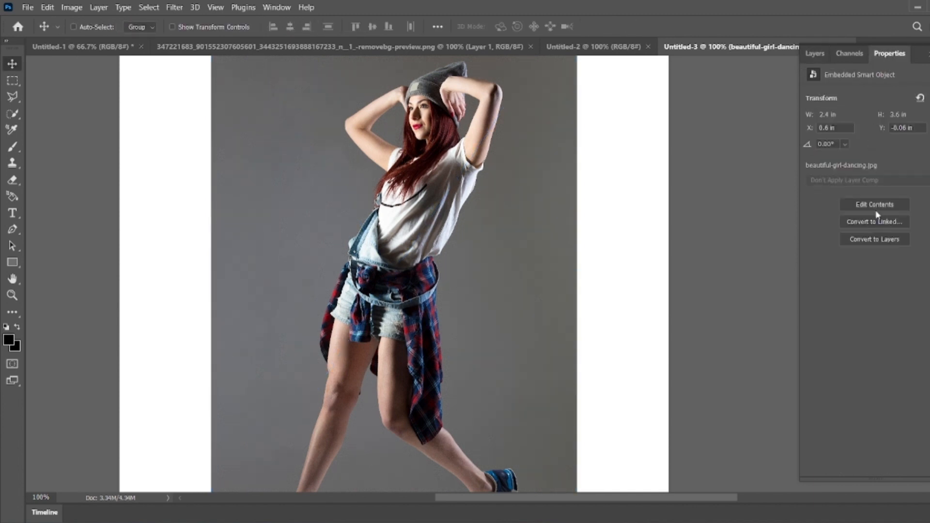
{"action": "left_click", "coordinate": [857, 240]}
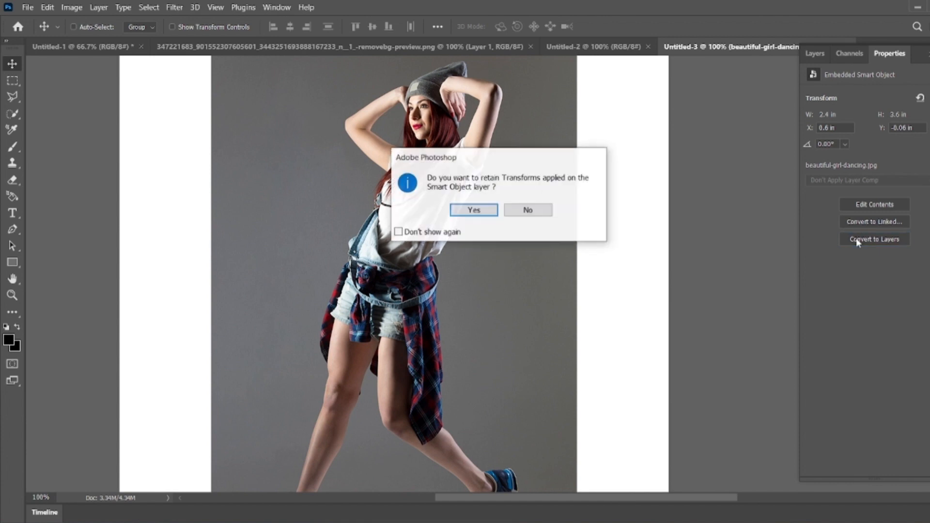
{"action": "left_click", "coordinate": [464, 209]}
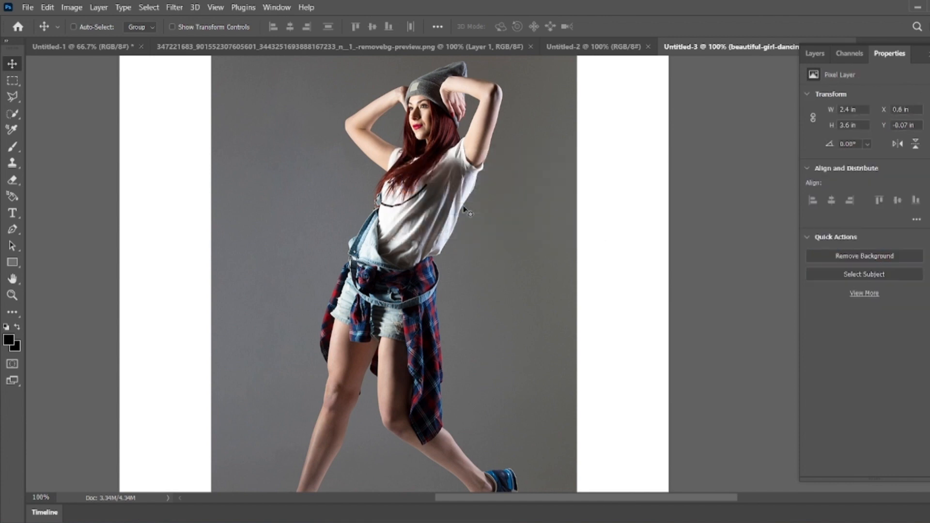
{"action": "left_click", "coordinate": [878, 255]}
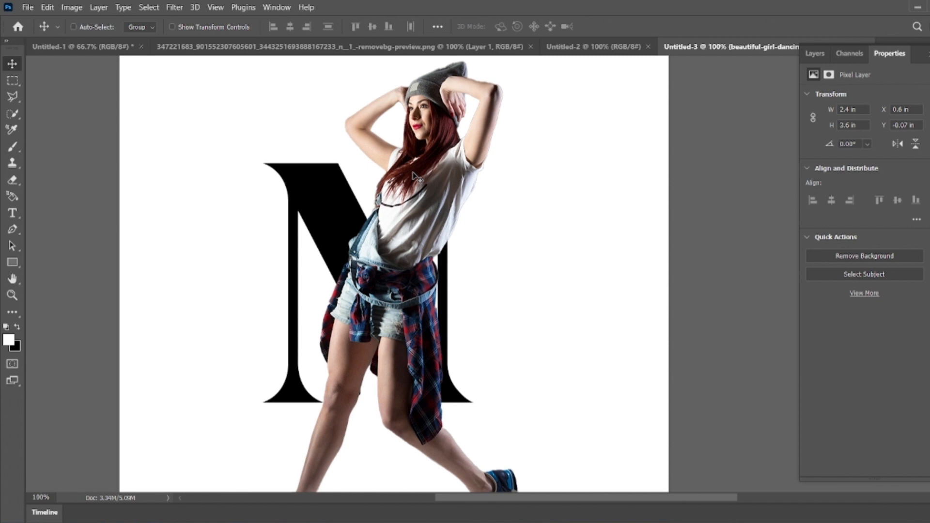
{"action": "left_click_drag", "start_coordinate": [350, 339], "coordinate": [360, 311]}
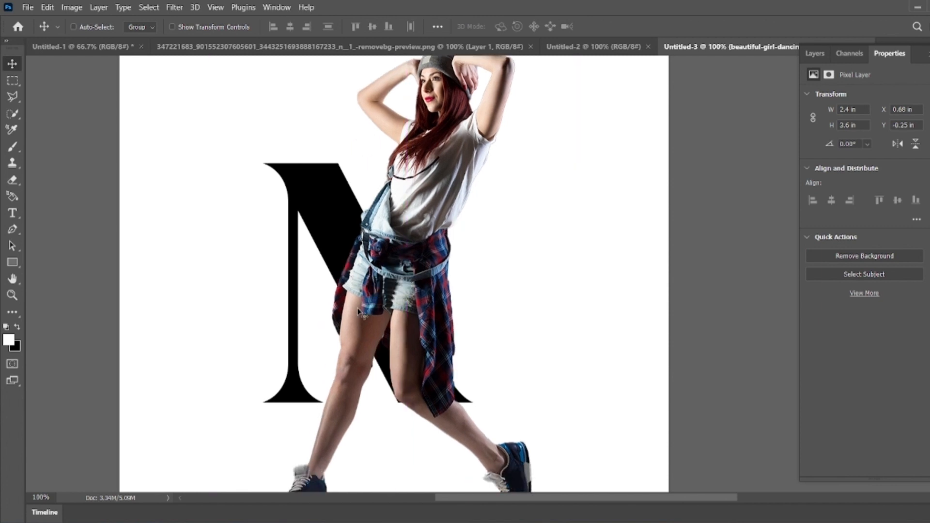
{"action": "key", "text": "ctrl+t"}
{"action": "key", "text": "ctrl+t"}
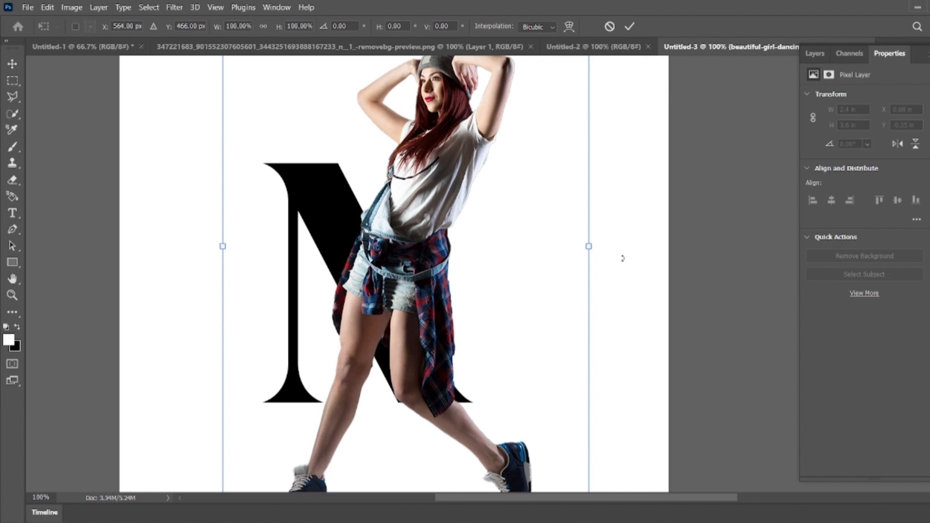
{"action": "left_click_drag", "start_coordinate": [588, 246], "coordinate": [460, 247]}
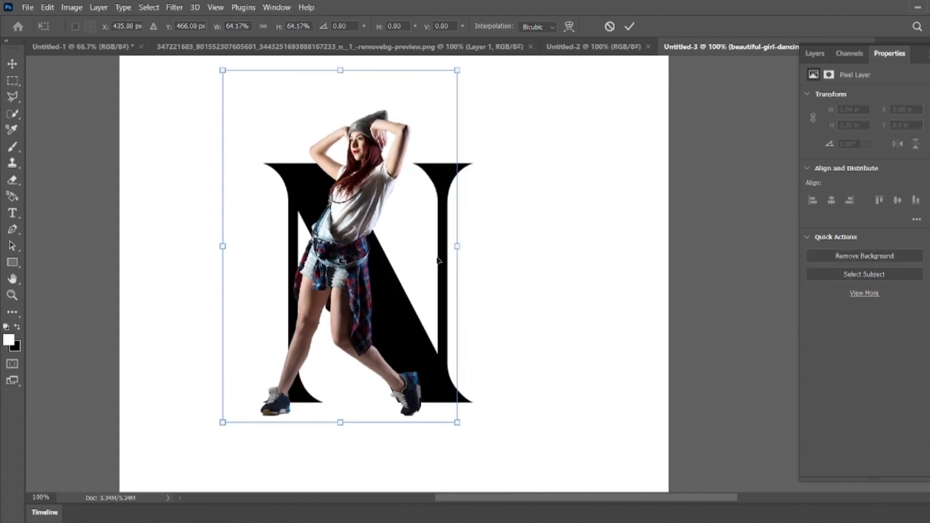
{"action": "left_click_drag", "start_coordinate": [345, 296], "coordinate": [368, 260]}
{"action": "left_click_drag", "start_coordinate": [484, 391], "coordinate": [467, 357]}
{"action": "left_click_drag", "start_coordinate": [393, 295], "coordinate": [425, 126]}
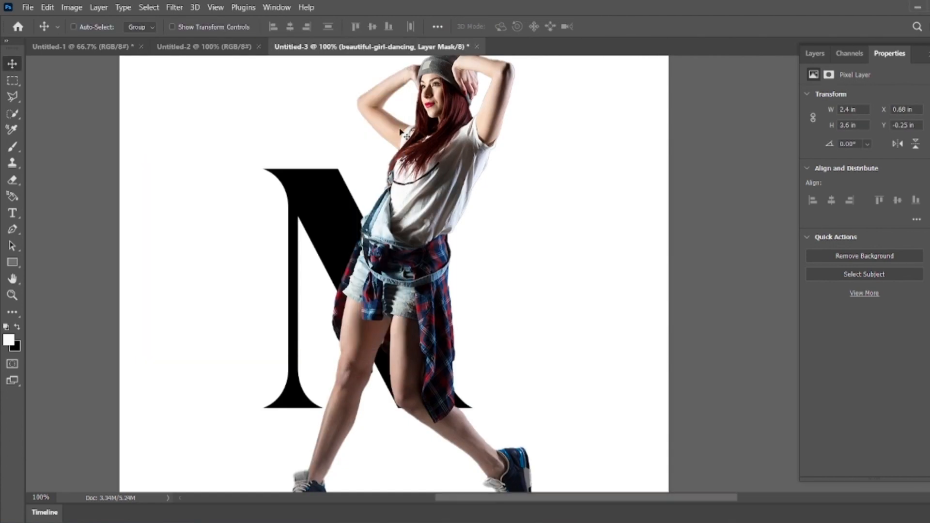
Step: Free-transform the dancer, scaling her to about 78% and positioning her over the letter N
{"action": "key", "text": "ctrl+t"}
{"action": "left_click_drag", "start_coordinate": [581, 228], "coordinate": [405, 300]}
{"action": "left_click_drag", "start_coordinate": [269, 376], "coordinate": [281, 342]}
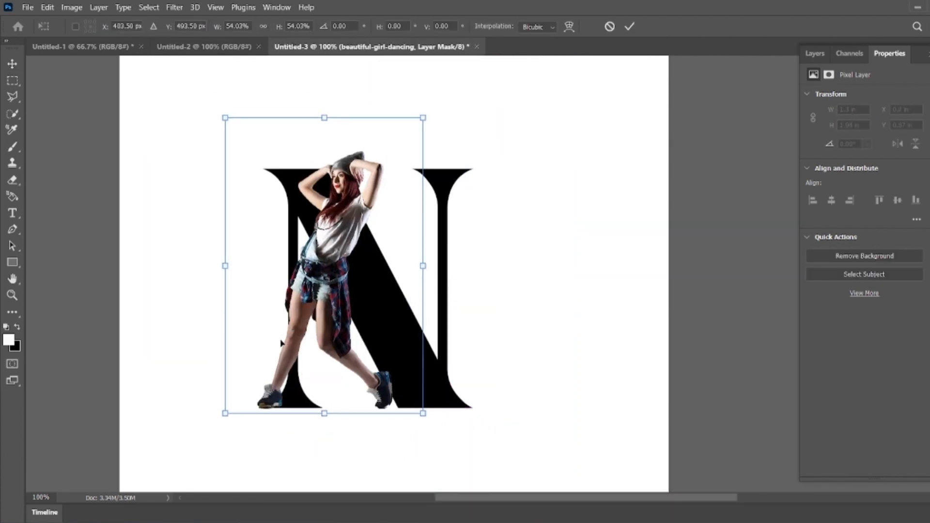
{"action": "left_click_drag", "start_coordinate": [423, 266], "coordinate": [441, 266]}
{"action": "left_click_drag", "start_coordinate": [349, 344], "coordinate": [348, 331]}
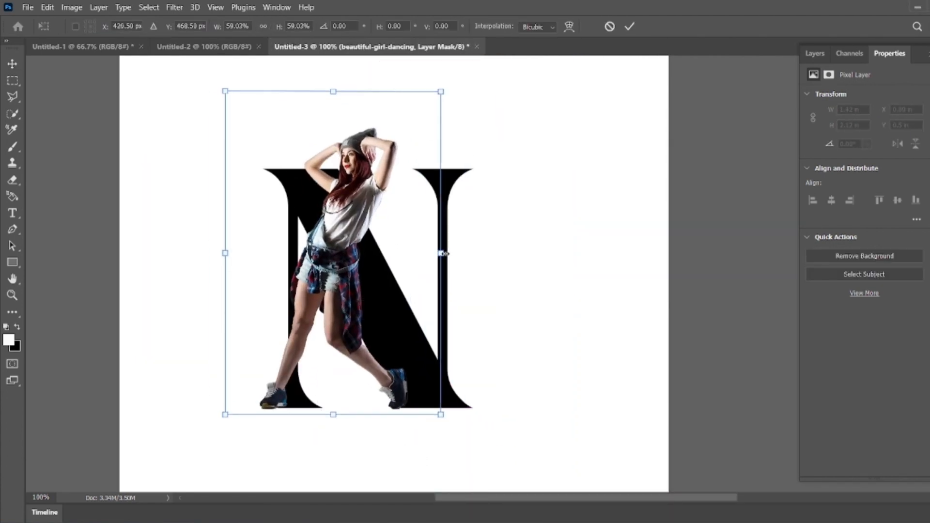
{"action": "left_click_drag", "start_coordinate": [445, 254], "coordinate": [457, 254]}
{"action": "left_click_drag", "start_coordinate": [376, 322], "coordinate": [376, 315]}
{"action": "left_click_drag", "start_coordinate": [457, 249], "coordinate": [479, 135]}
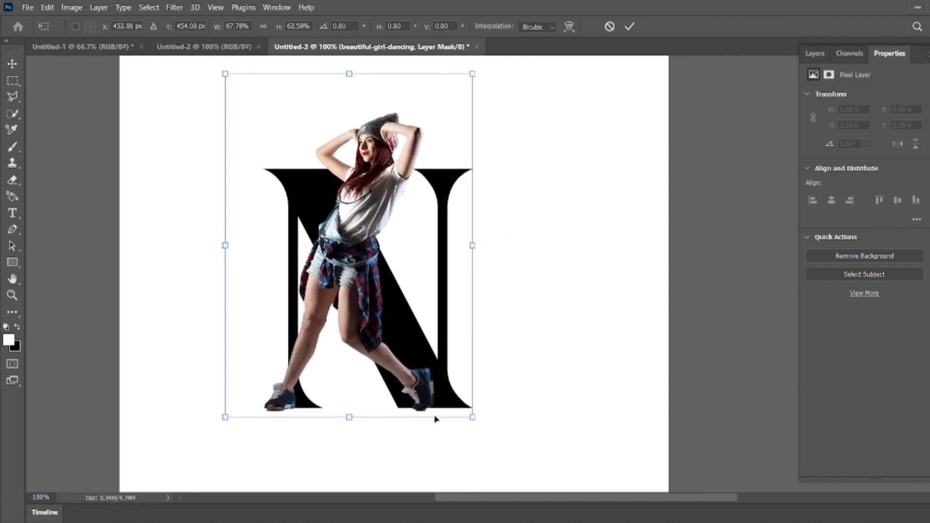
{"action": "key", "text": "ctrl+z"}
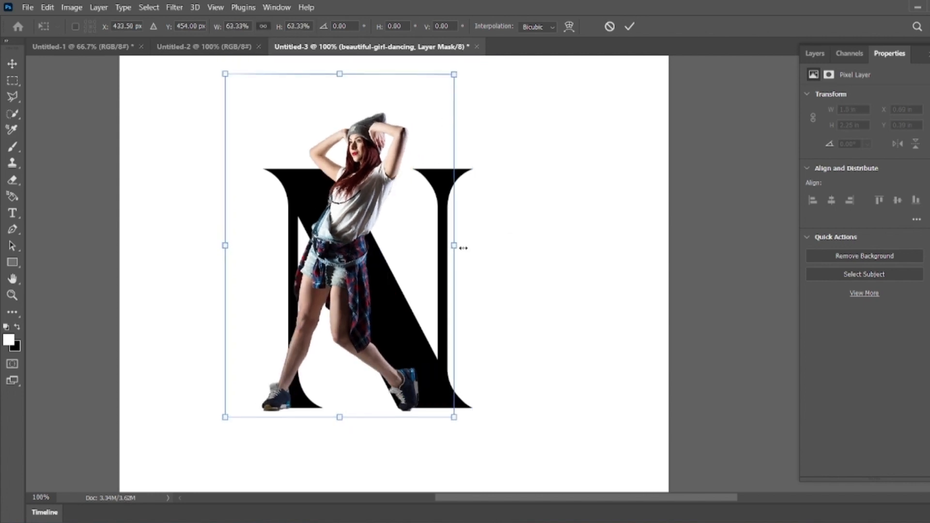
{"action": "left_click_drag", "start_coordinate": [459, 247], "coordinate": [487, 248]}
{"action": "left_click_drag", "start_coordinate": [388, 319], "coordinate": [379, 297]}
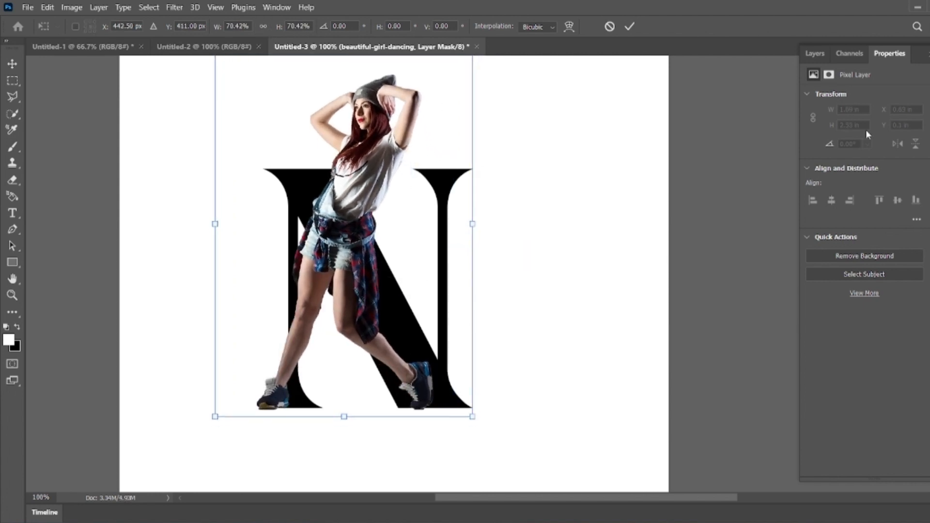
{"action": "key", "text": "Return"}
Step: Rescale the dancer to about 65% so she stands inside the letter N, and commit the transform
{"action": "left_click", "coordinate": [815, 53]}
{"action": "left_click", "coordinate": [831, 159]}
{"action": "left_click", "coordinate": [831, 160], "text": "ctrl"}
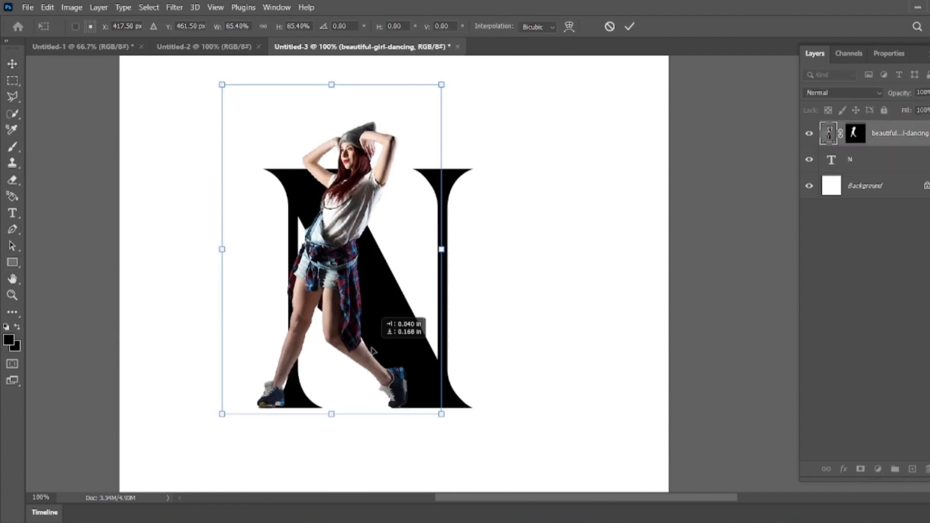
{"action": "left_click_drag", "start_coordinate": [371, 348], "coordinate": [372, 347]}
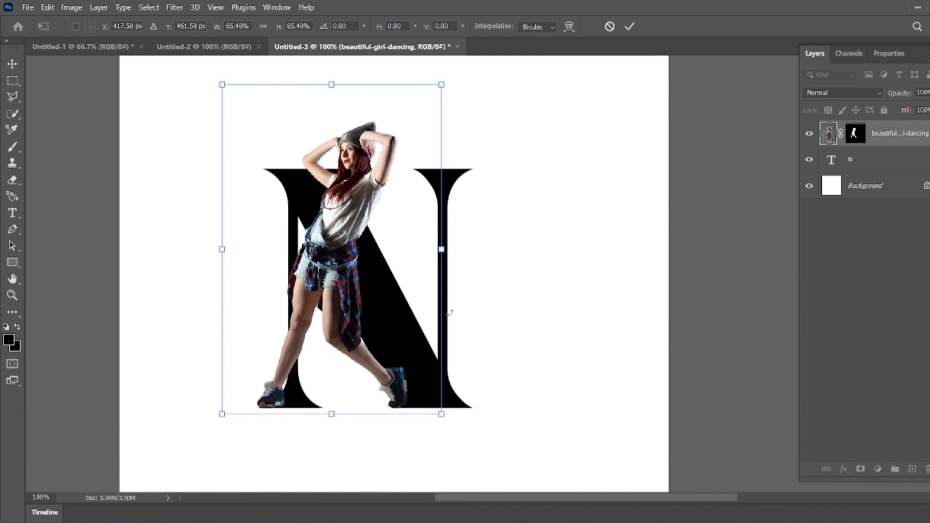
{"action": "left_click", "coordinate": [864, 211]}
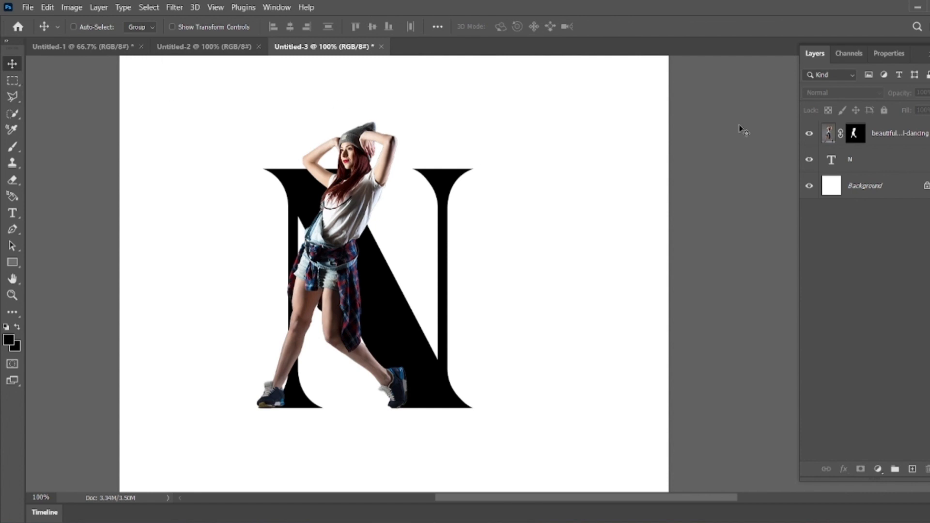
Step: Load the letter N's shape as a selection and erase the dancer where she overlaps the N's diagonal stroke
{"action": "left_click", "coordinate": [832, 167]}
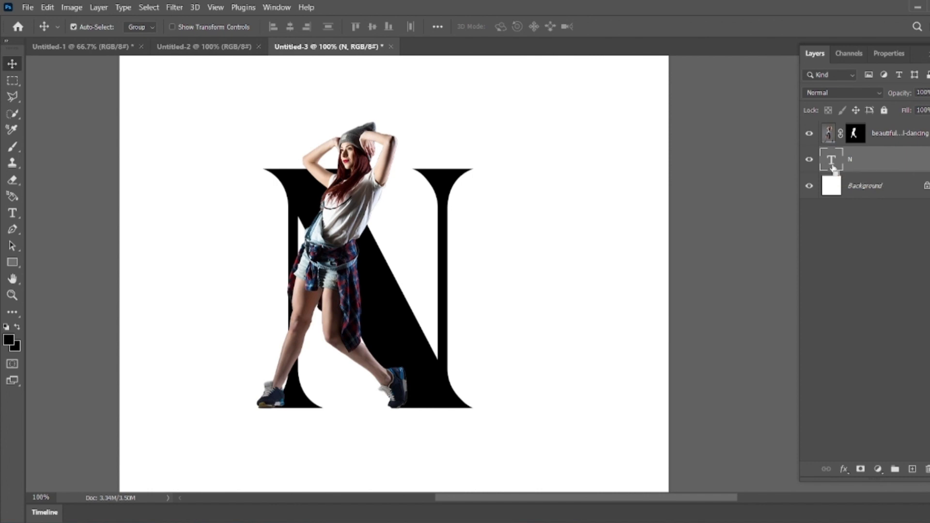
{"action": "left_click", "coordinate": [832, 165], "text": "ctrl"}
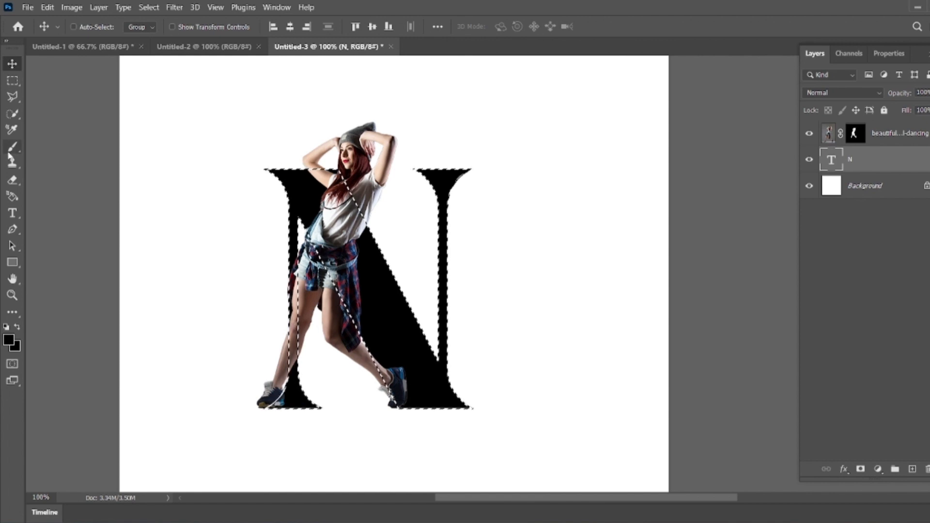
{"action": "key", "text": "e"}
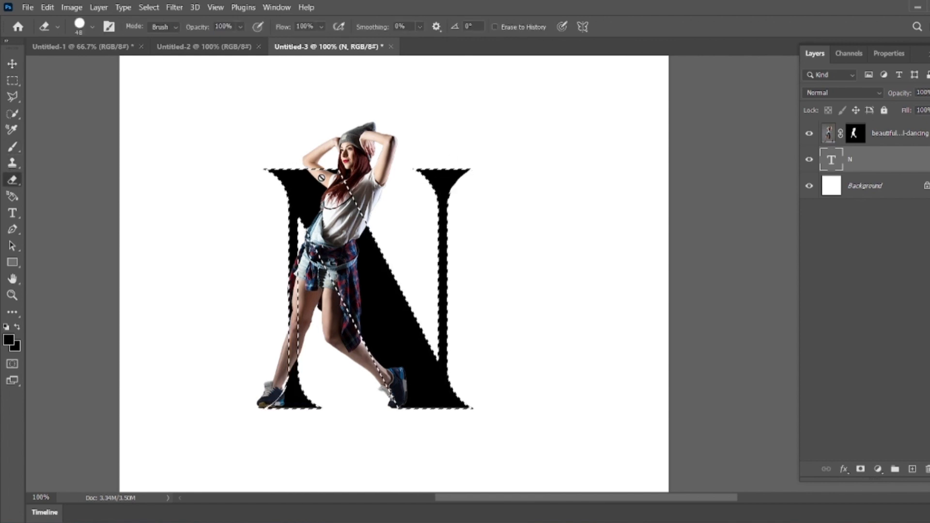
{"action": "left_click", "coordinate": [881, 136]}
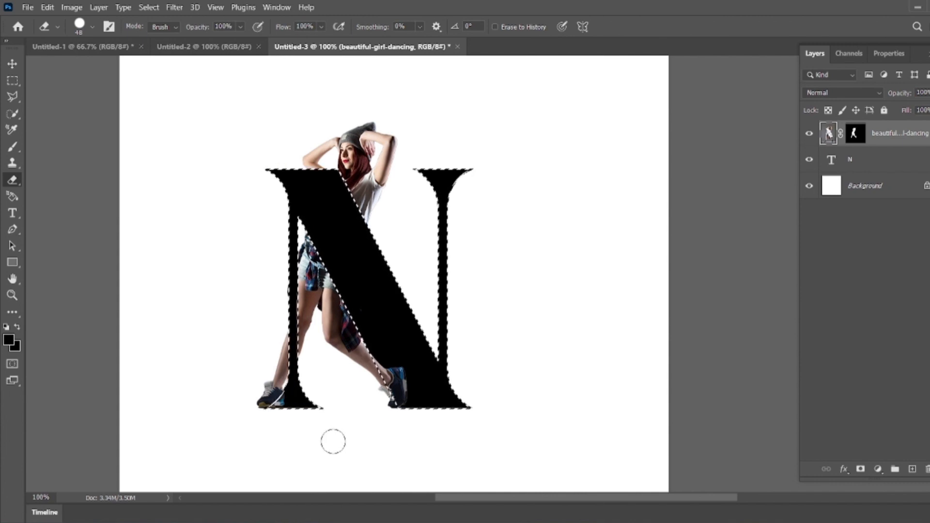
Step: Deselect the letter selection and reselect the dancer layer
{"action": "left_click", "coordinate": [12, 64]}
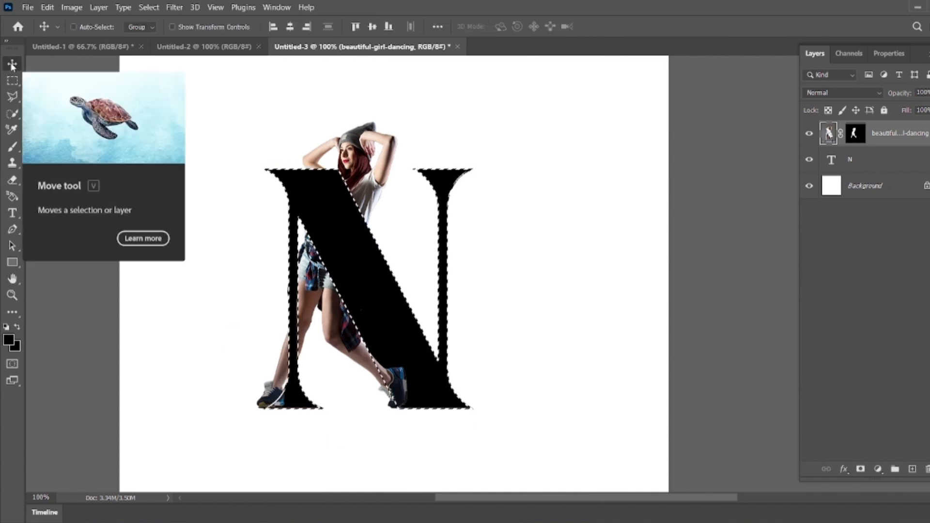
{"action": "left_click", "coordinate": [827, 354]}
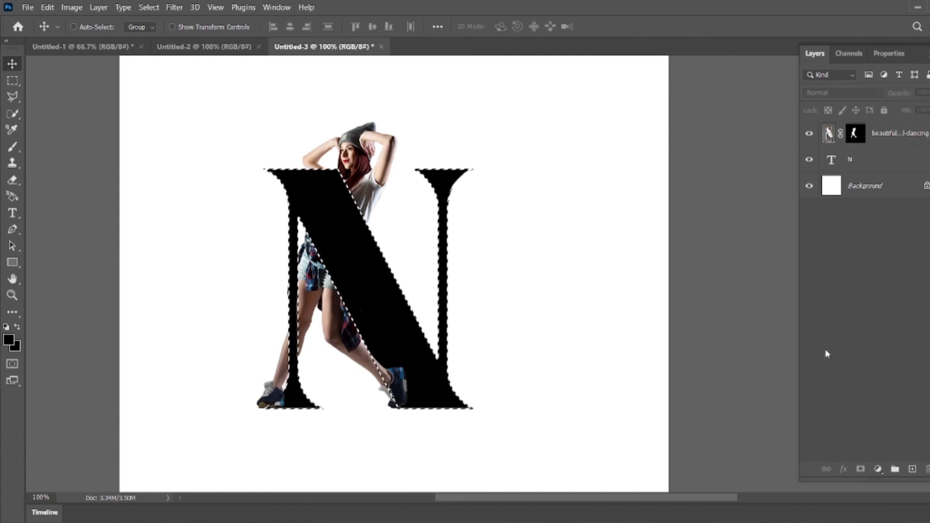
{"action": "left_click", "coordinate": [12, 81]}
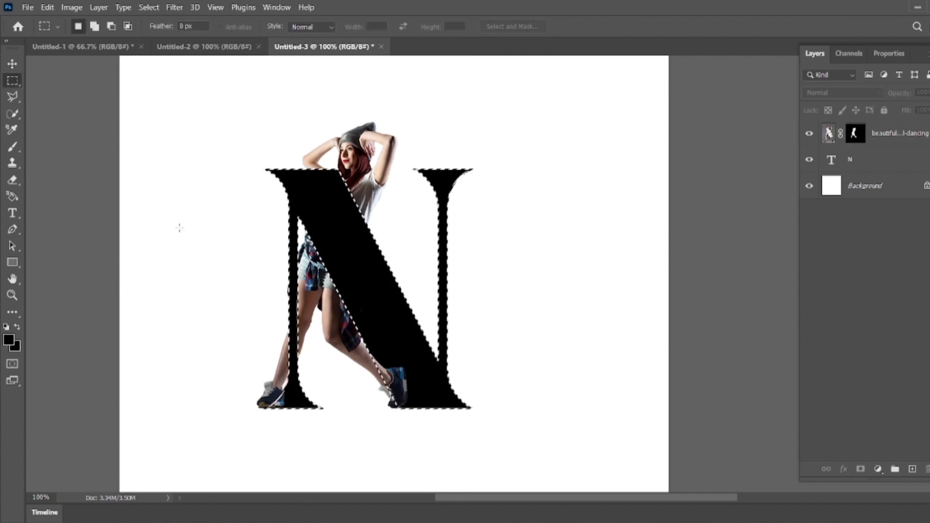
{"action": "left_click", "coordinate": [179, 228]}
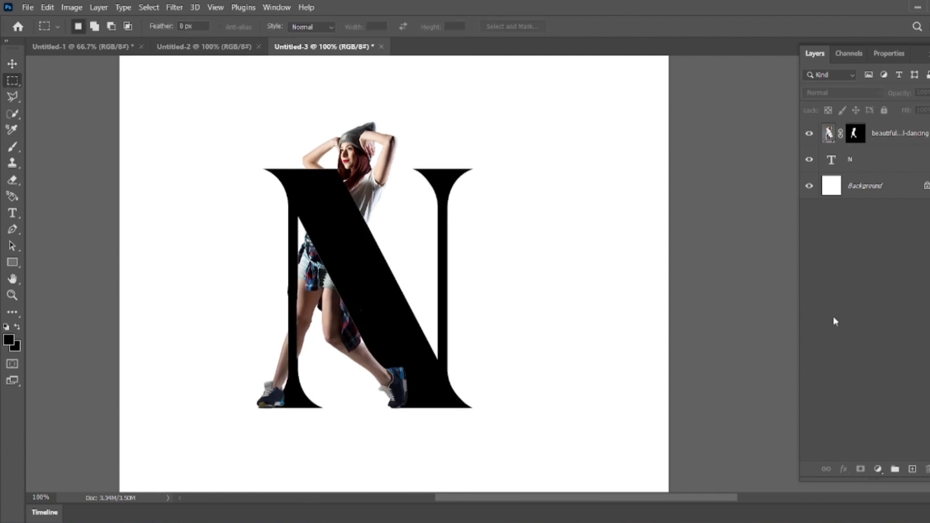
{"action": "left_click", "coordinate": [876, 138]}
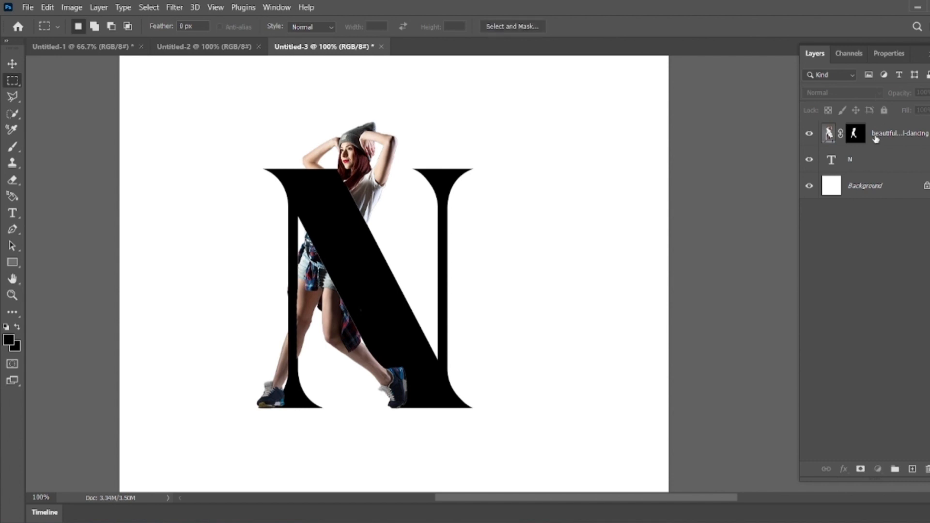
Step: Add a Drop Shadow layer effect to the dancer layer
{"action": "left_click", "coordinate": [847, 470]}
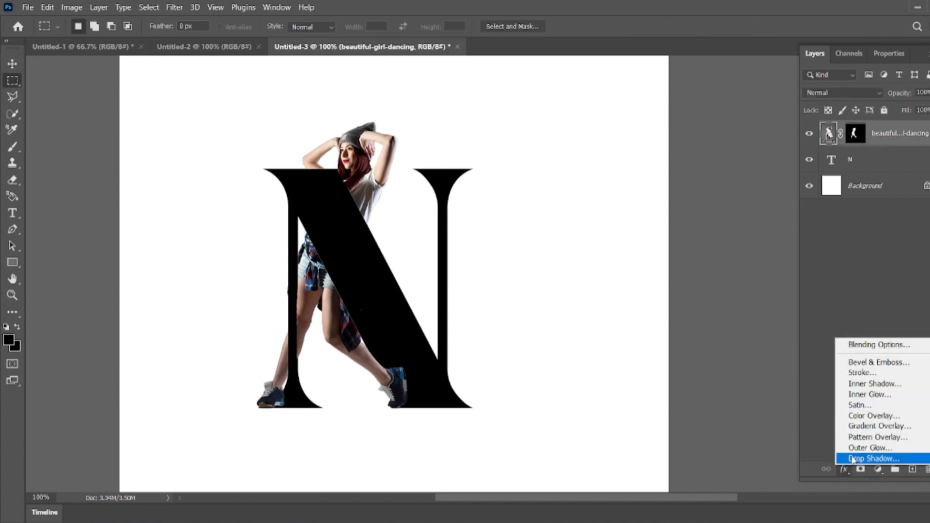
{"action": "left_click", "coordinate": [852, 459]}
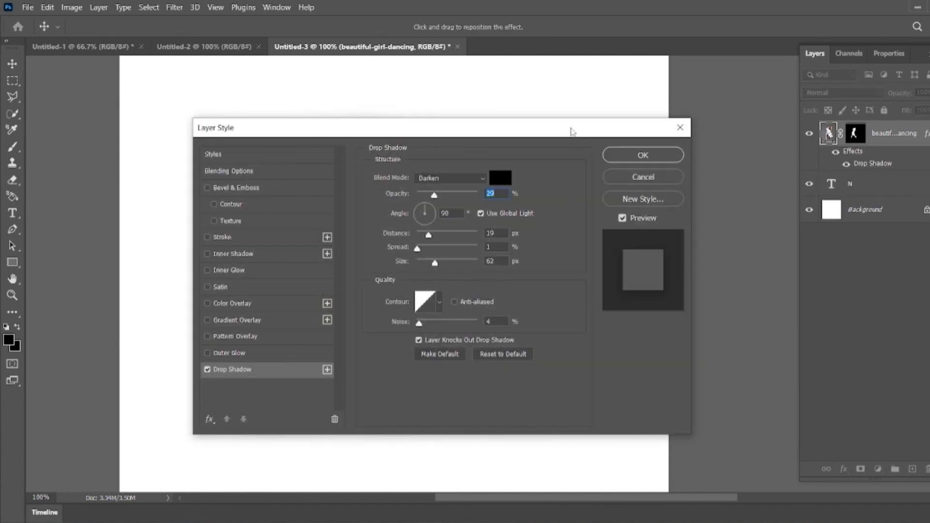
{"action": "left_click_drag", "start_coordinate": [573, 130], "coordinate": [811, 131]}
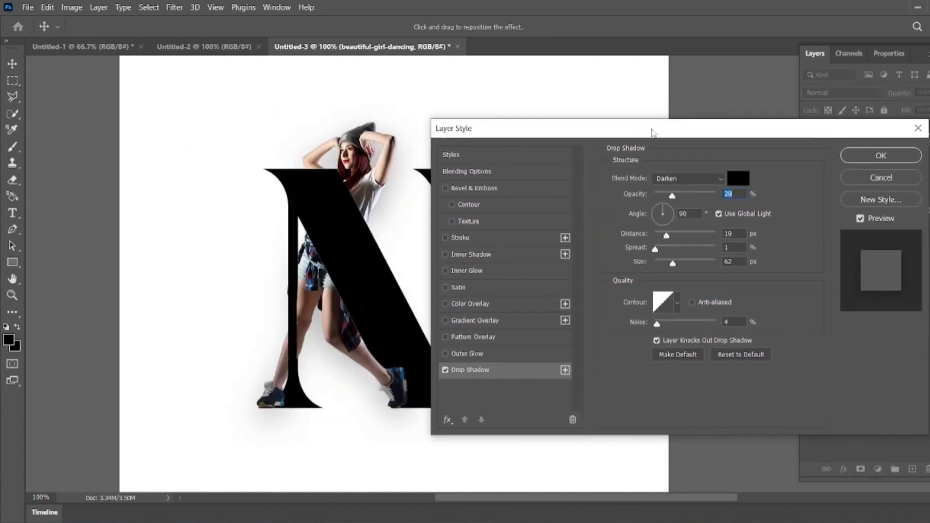
{"action": "left_click_drag", "start_coordinate": [653, 131], "coordinate": [660, 41]}
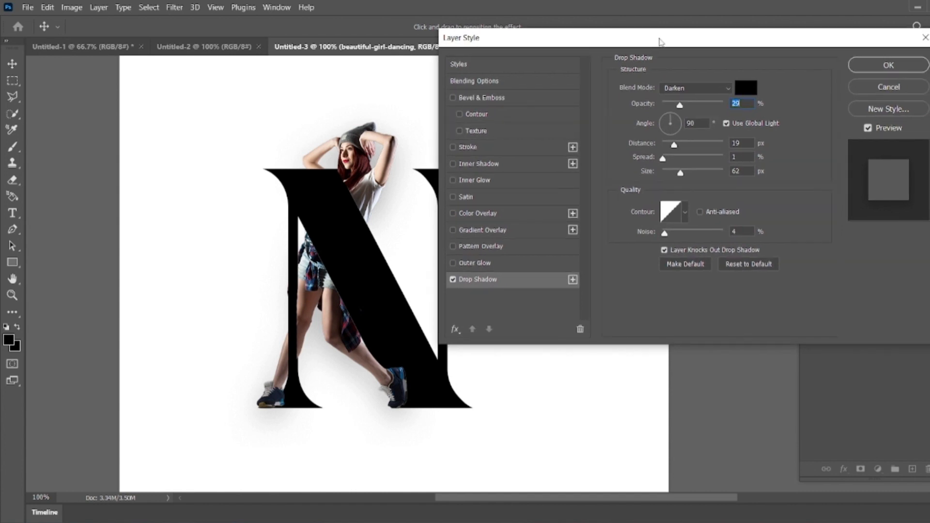
Step: Add an Outer Glow at 31% opacity and enable a Stroke effect on the dancer layer
{"action": "left_click", "coordinate": [452, 263]}
{"action": "left_click", "coordinate": [474, 263]}
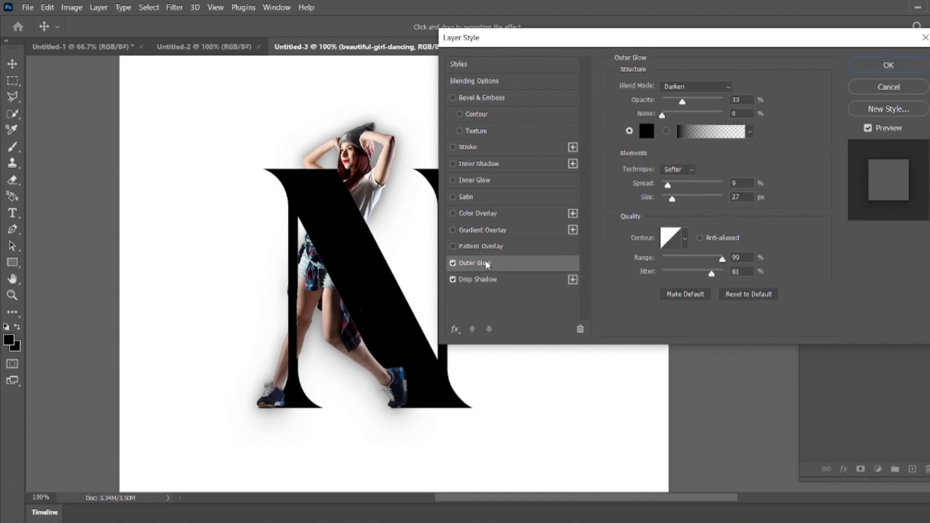
{"action": "mouse_move", "coordinate": [685, 102]}
{"action": "left_mouse_down"}
{"action": "mouse_move", "coordinate": [694, 102]}
{"action": "mouse_move", "coordinate": [681, 103]}
{"action": "left_mouse_up"}
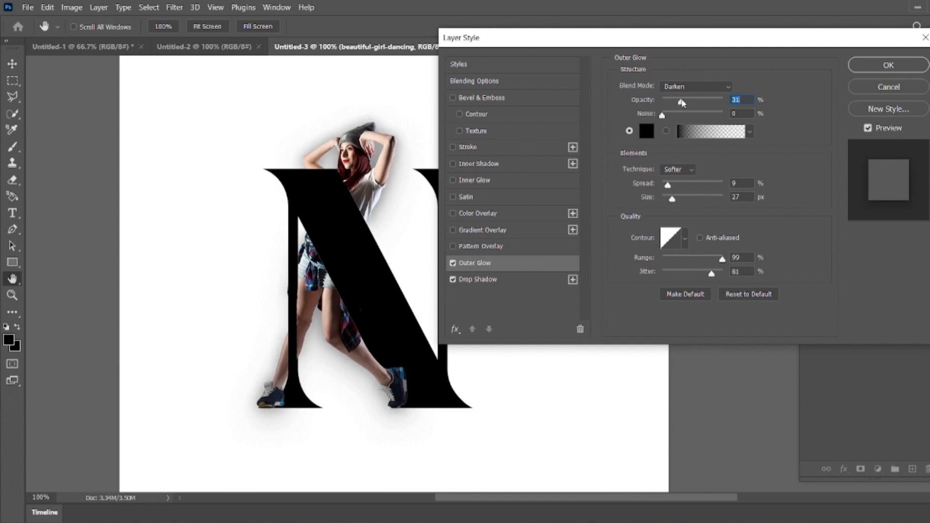
{"action": "left_click", "coordinate": [453, 164]}
{"action": "left_click", "coordinate": [452, 164]}
{"action": "left_click", "coordinate": [453, 147]}
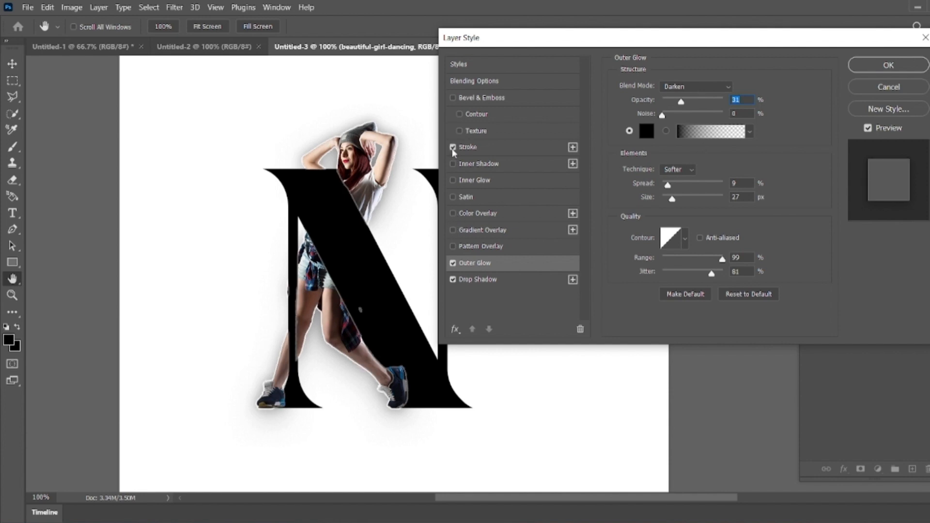
{"action": "left_click", "coordinate": [489, 148]}
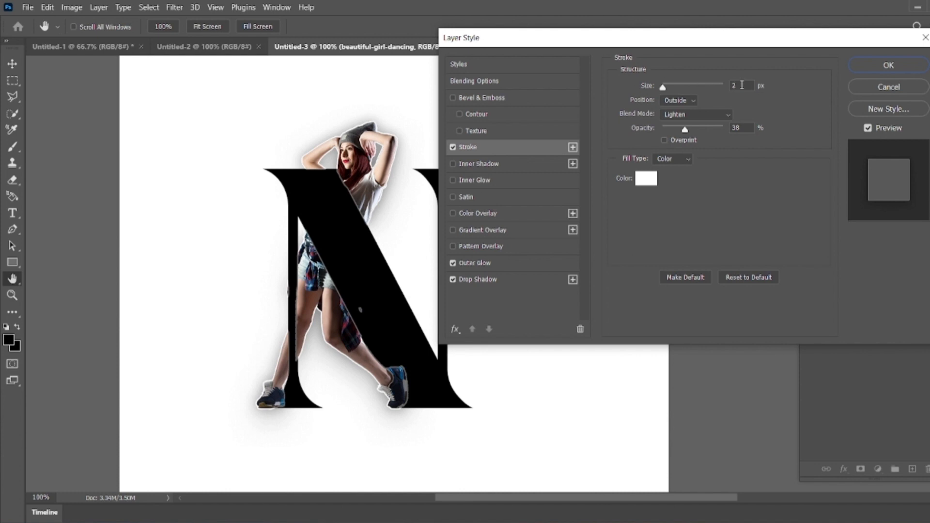
Step: Try blue and other canvas-sampled stroke colours and a Darken stroke blend mode, returning to white and Lighten
{"action": "left_click", "coordinate": [646, 180]}
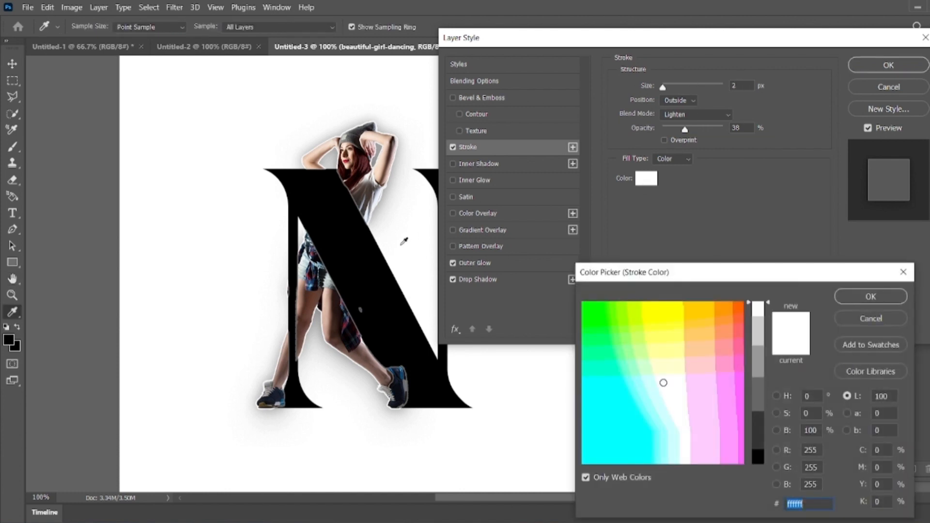
{"action": "left_click", "coordinate": [319, 274]}
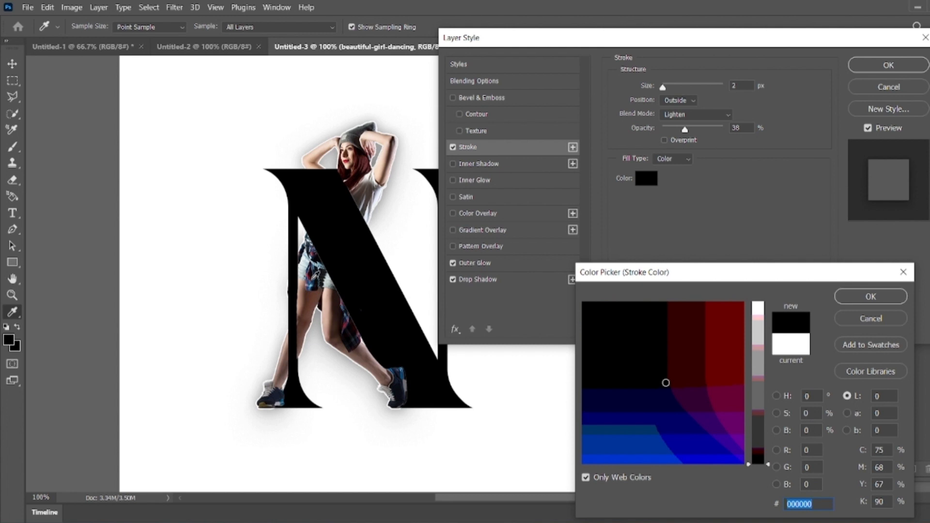
{"action": "left_click", "coordinate": [315, 276]}
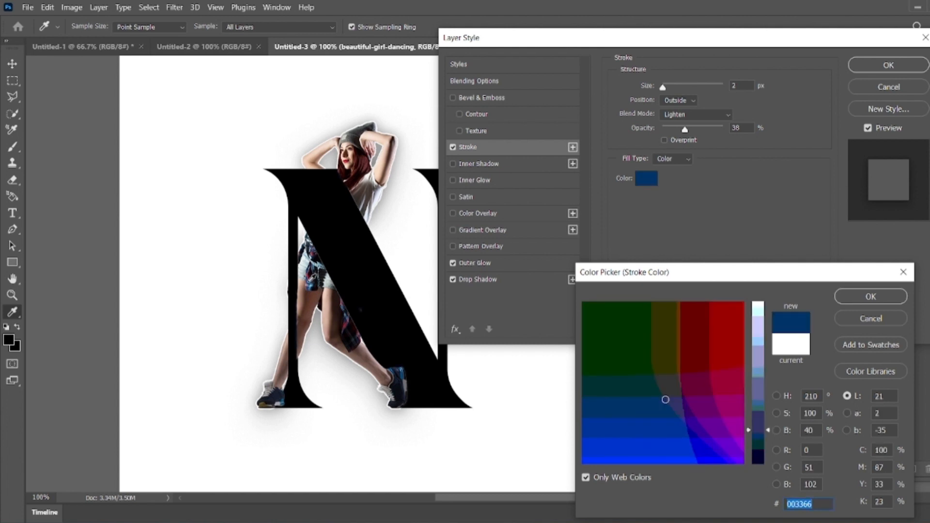
{"action": "left_click", "coordinate": [870, 297]}
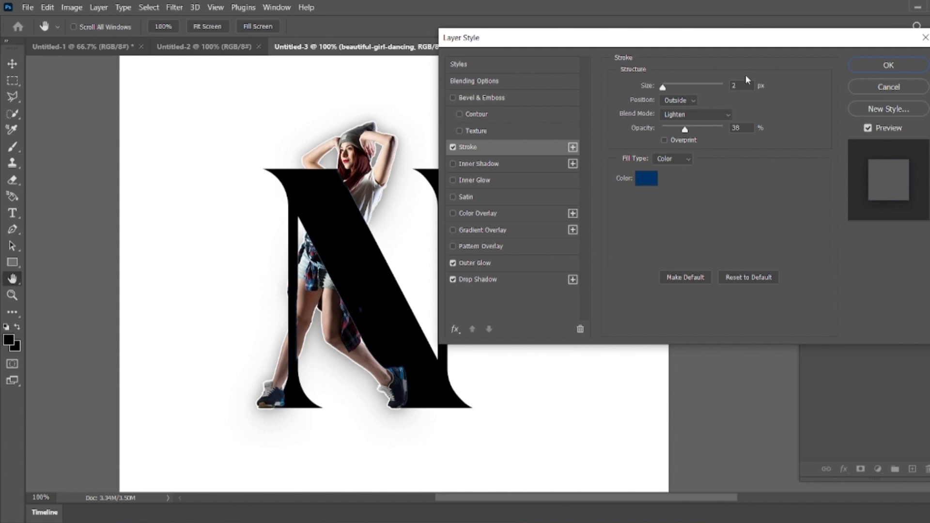
{"action": "left_click", "coordinate": [704, 117]}
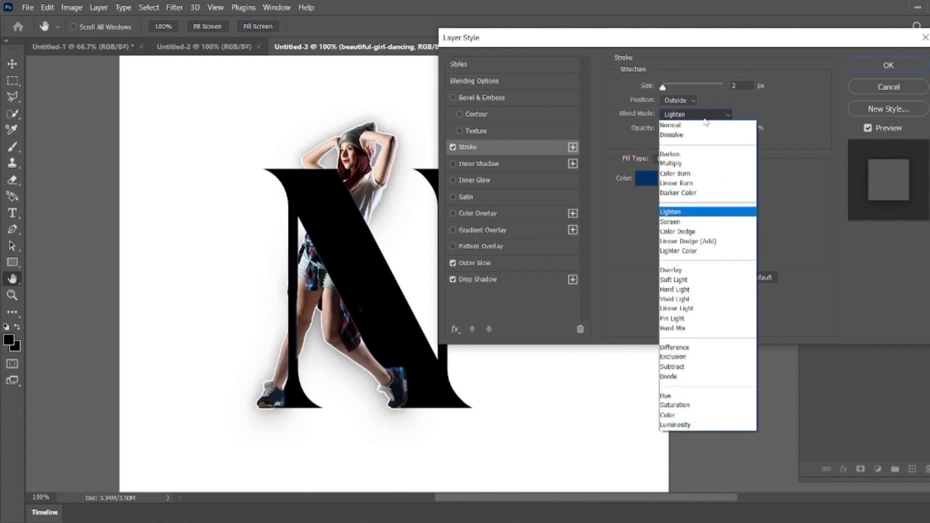
{"action": "left_click", "coordinate": [689, 154]}
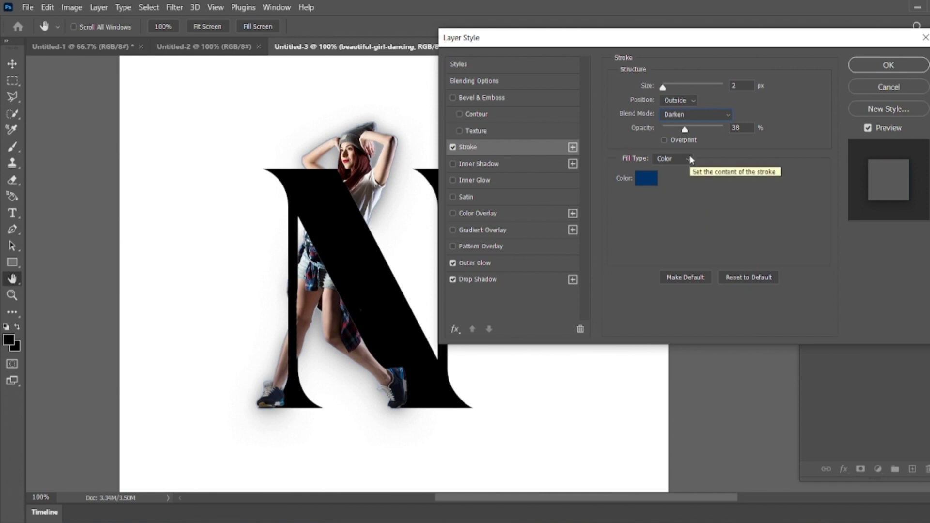
{"action": "left_click", "coordinate": [645, 175]}
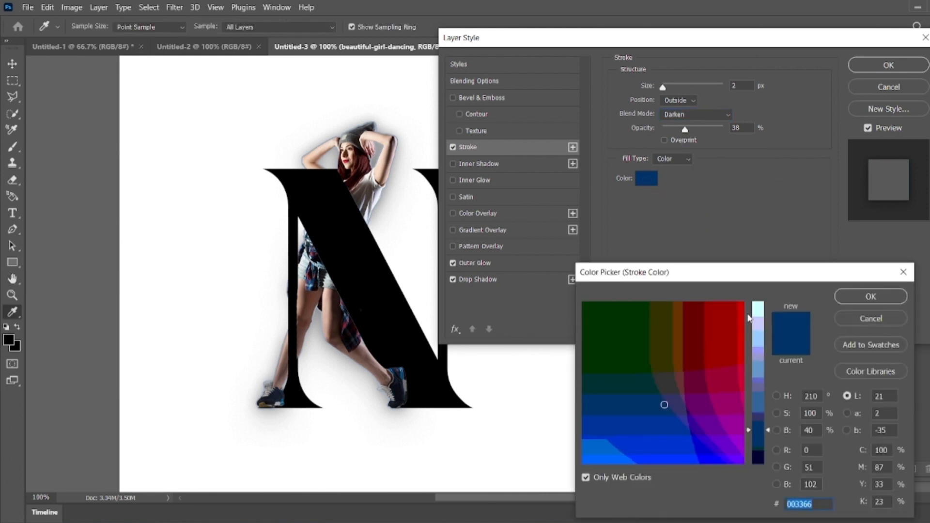
{"action": "left_click", "coordinate": [371, 178]}
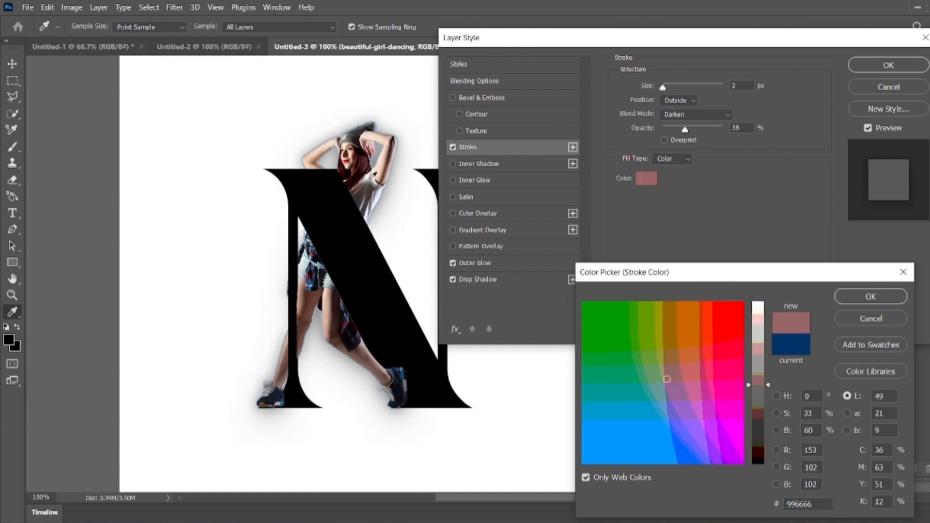
{"action": "left_click", "coordinate": [368, 177]}
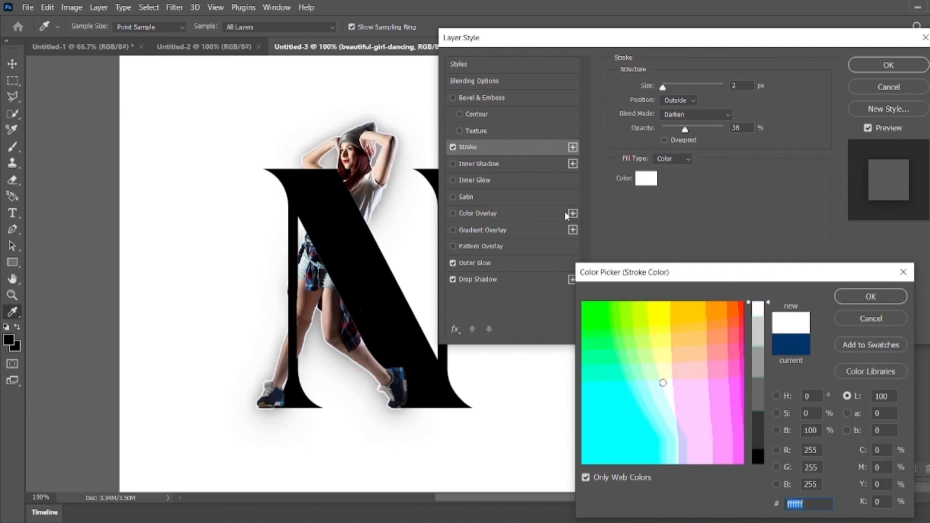
{"action": "left_click", "coordinate": [870, 296]}
{"action": "left_click", "coordinate": [696, 115]}
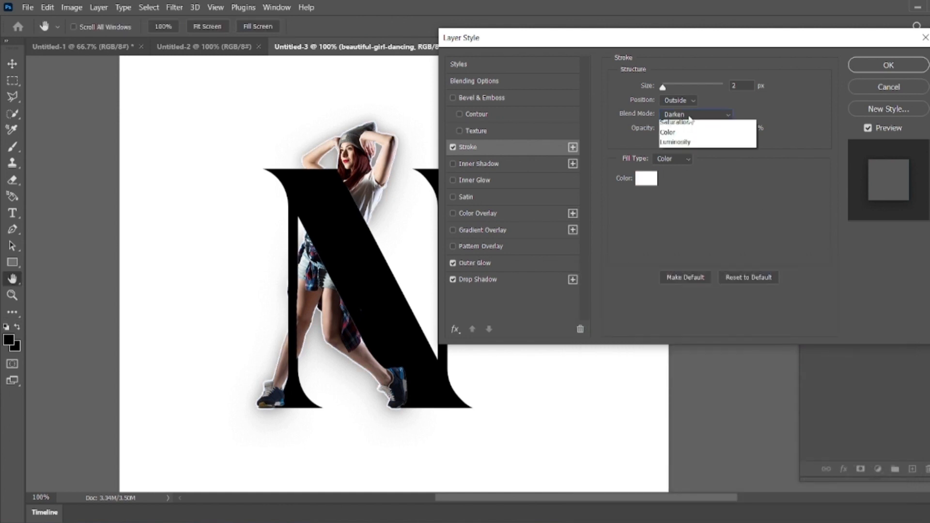
{"action": "left_click", "coordinate": [684, 213]}
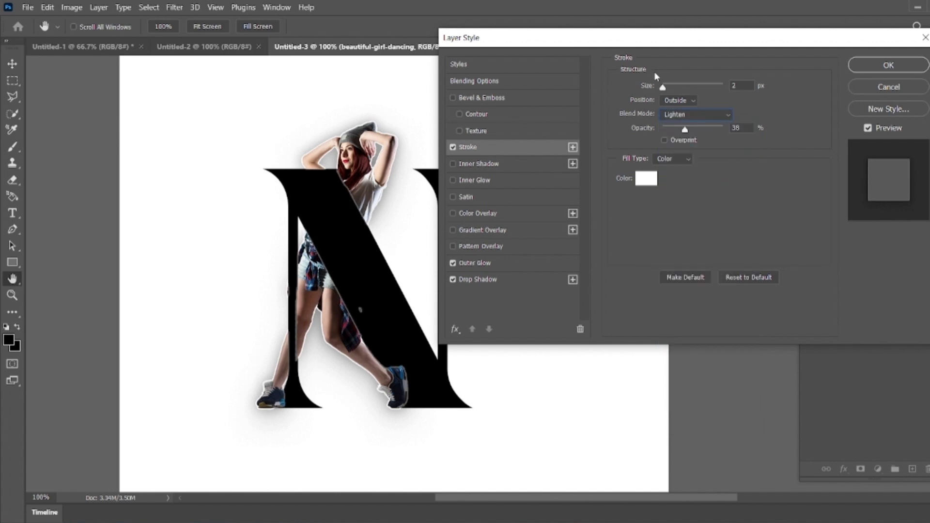
Step: Apply the dancer's layer styles and add a Gradient Overlay to the N text layer
{"action": "left_click", "coordinate": [896, 66]}
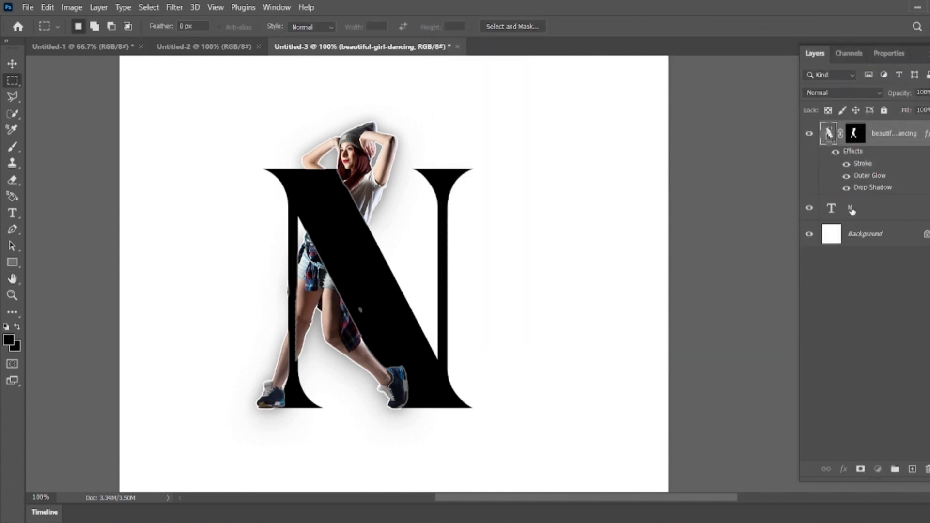
{"action": "left_click", "coordinate": [851, 209]}
{"action": "left_click", "coordinate": [843, 469]}
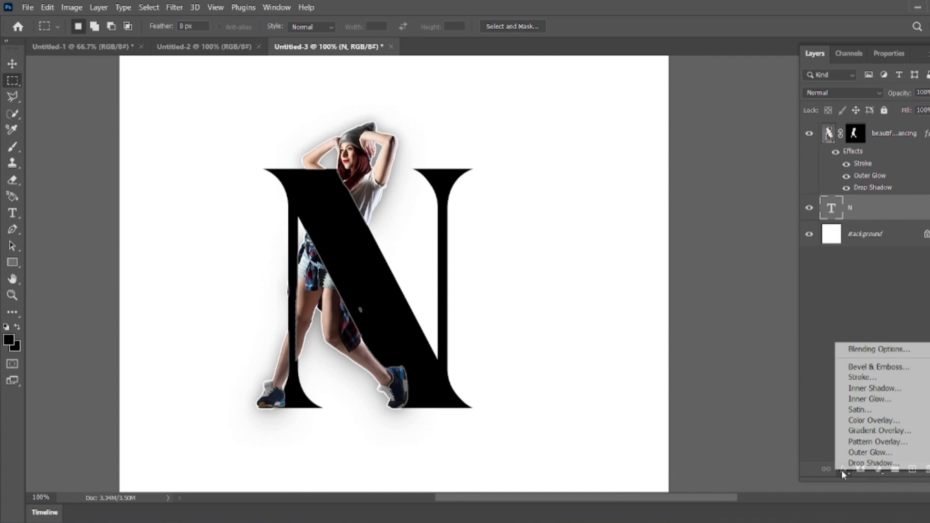
{"action": "left_click", "coordinate": [846, 435]}
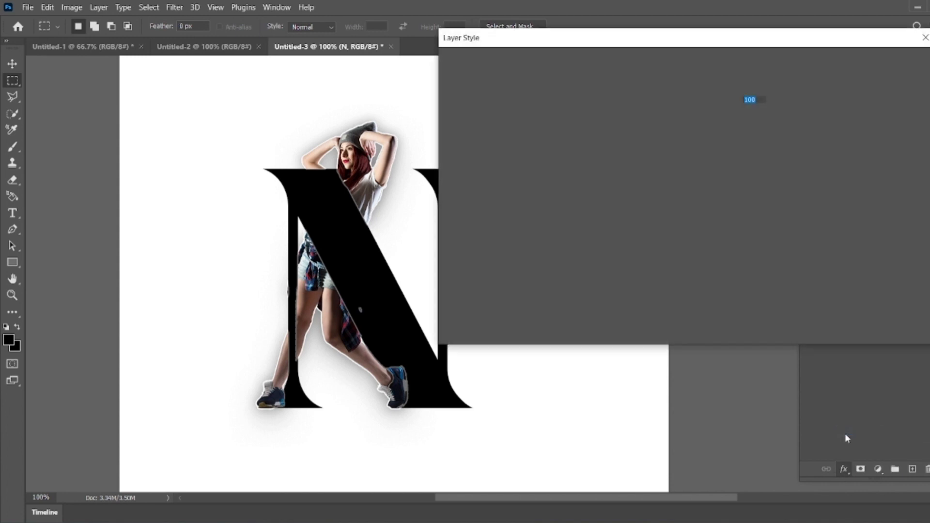
{"action": "left_click_drag", "start_coordinate": [602, 46], "coordinate": [660, 59]}
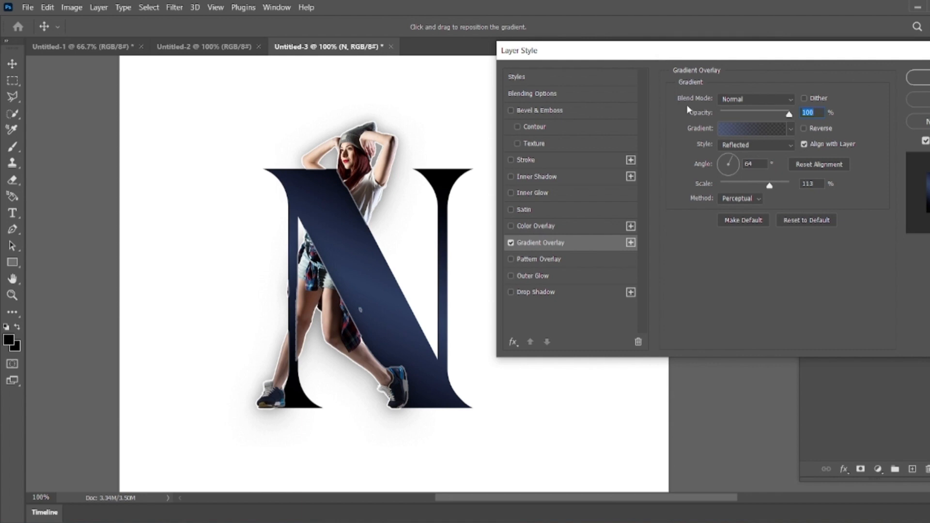
Step: Edit the overlay gradient, setting its left colour stop to a light blue-grey sampled from the dancer
{"action": "left_click", "coordinate": [742, 127]}
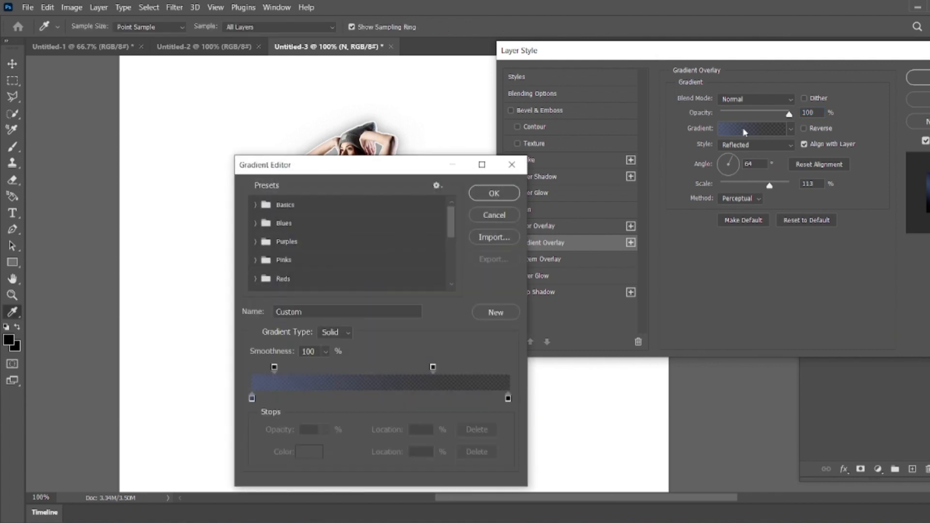
{"action": "left_click_drag", "start_coordinate": [386, 163], "coordinate": [634, 125]}
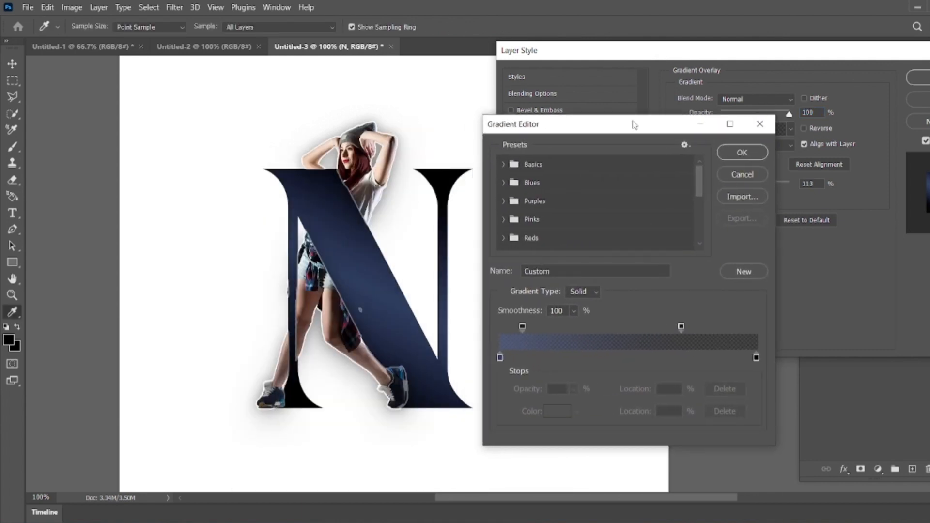
{"action": "left_click", "coordinate": [500, 357]}
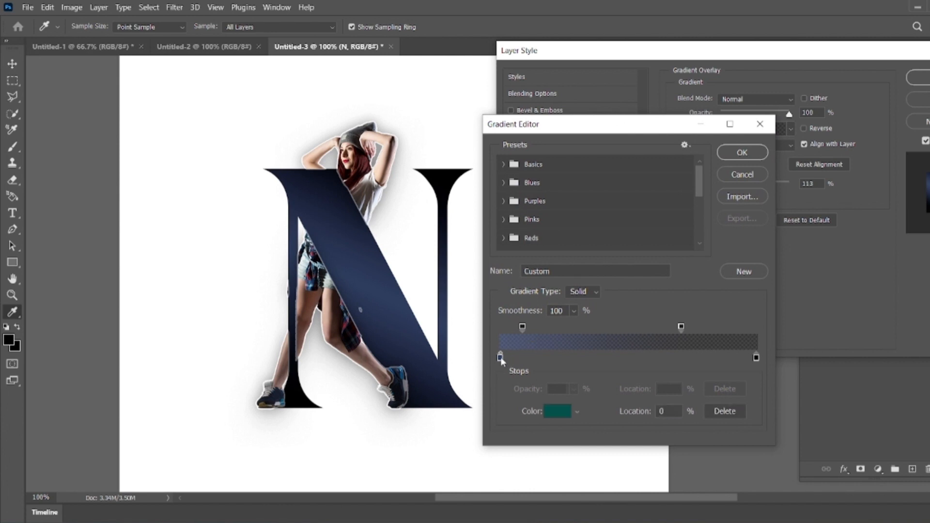
{"action": "left_click", "coordinate": [399, 382]}
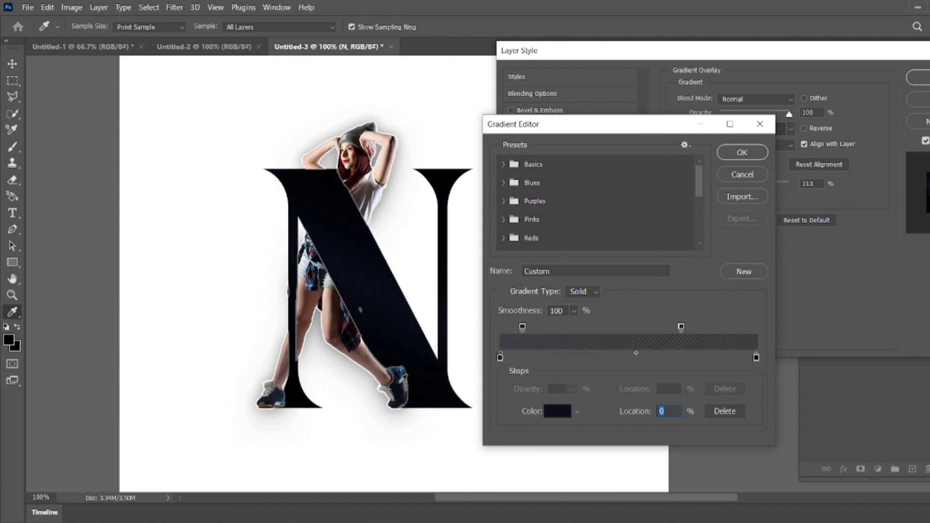
{"action": "left_click", "coordinate": [406, 369]}
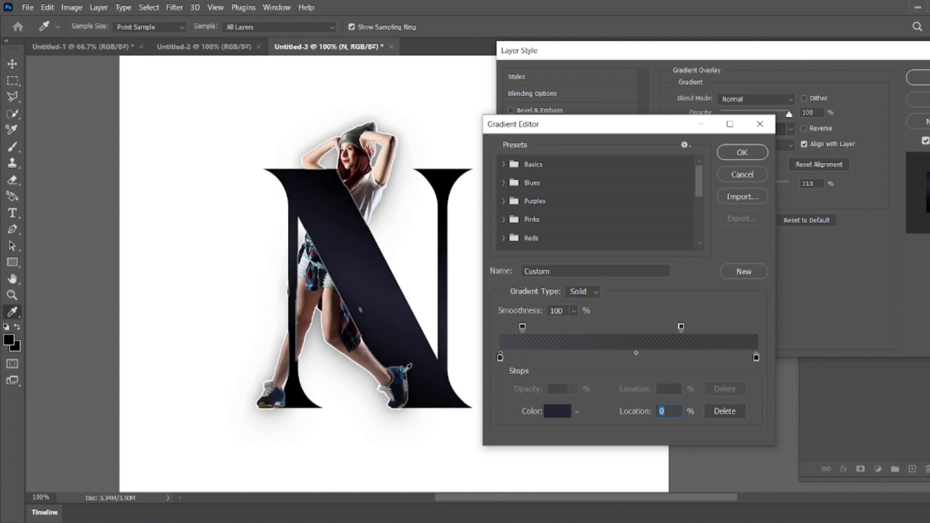
{"action": "left_click", "coordinate": [310, 263]}
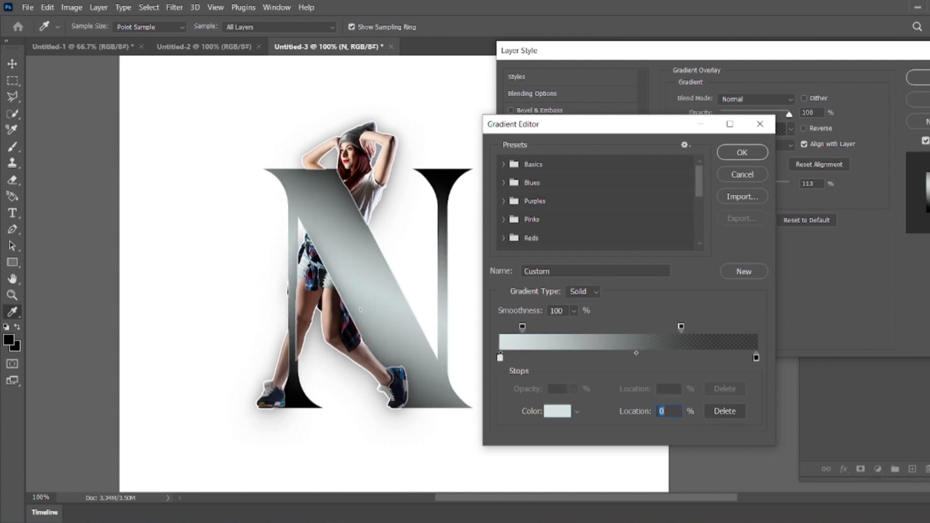
{"action": "left_click", "coordinate": [360, 309]}
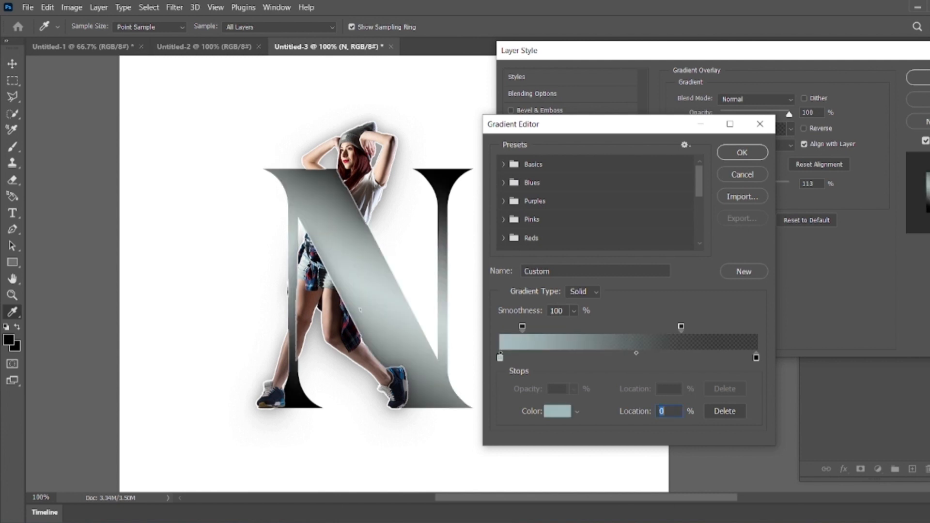
Step: Move the gradient's right colour stop to 82% and set it to a dark tone sampled from the dancer
{"action": "left_click", "coordinate": [756, 358]}
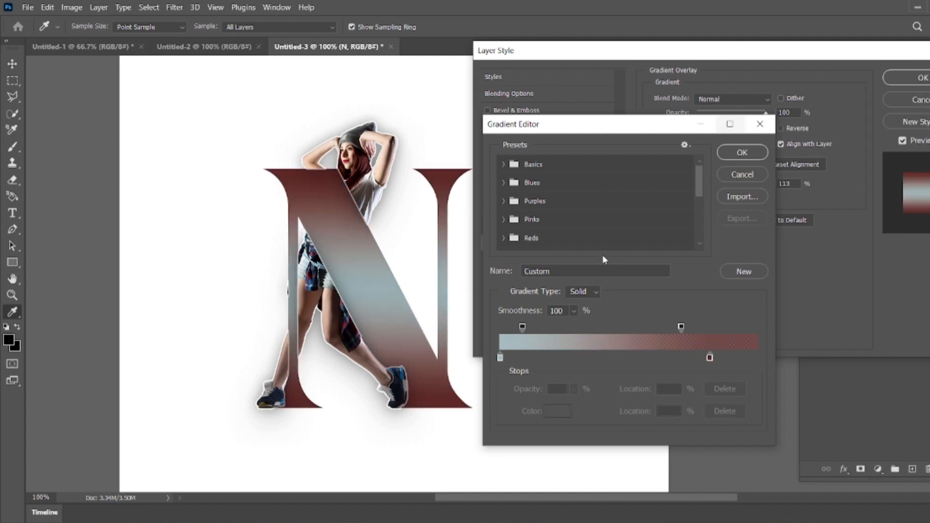
{"action": "left_click", "coordinate": [709, 358]}
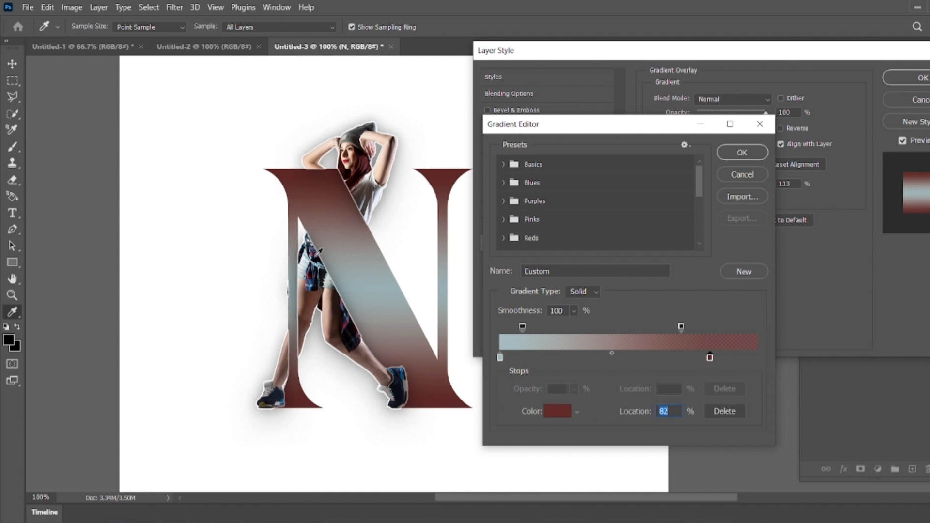
{"action": "left_click", "coordinate": [315, 256]}
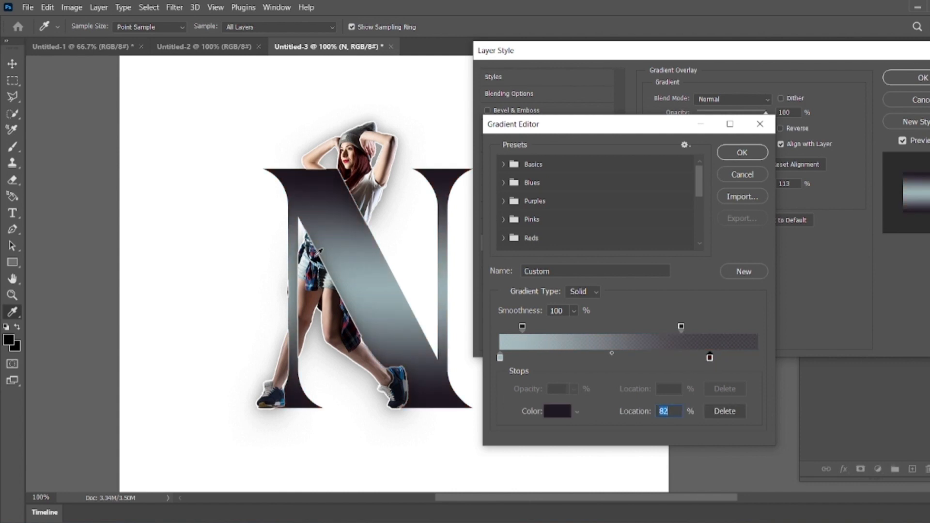
{"action": "left_click", "coordinate": [318, 262]}
{"action": "left_click", "coordinate": [316, 265]}
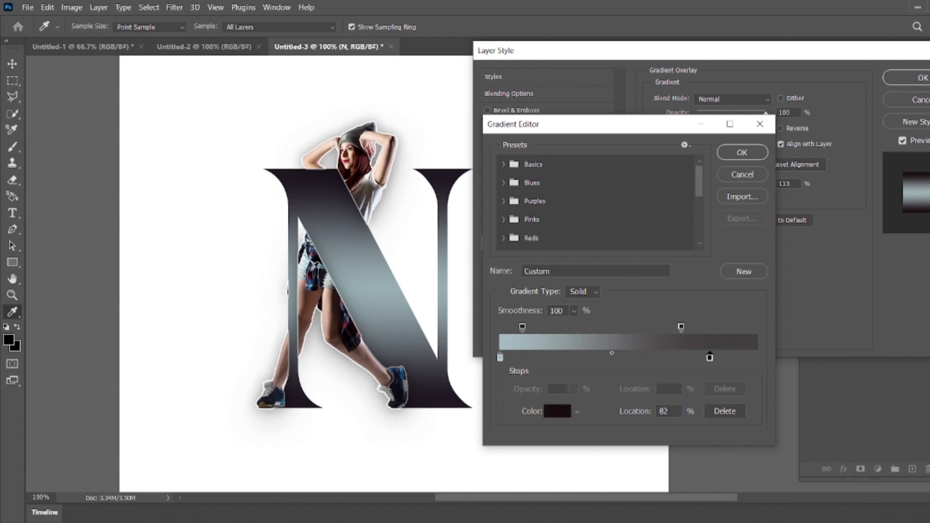
Step: Resample the gradient's right colour stop with a darker tone from the dancer, undoing an accidental change to the left stop
{"action": "left_click", "coordinate": [314, 282]}
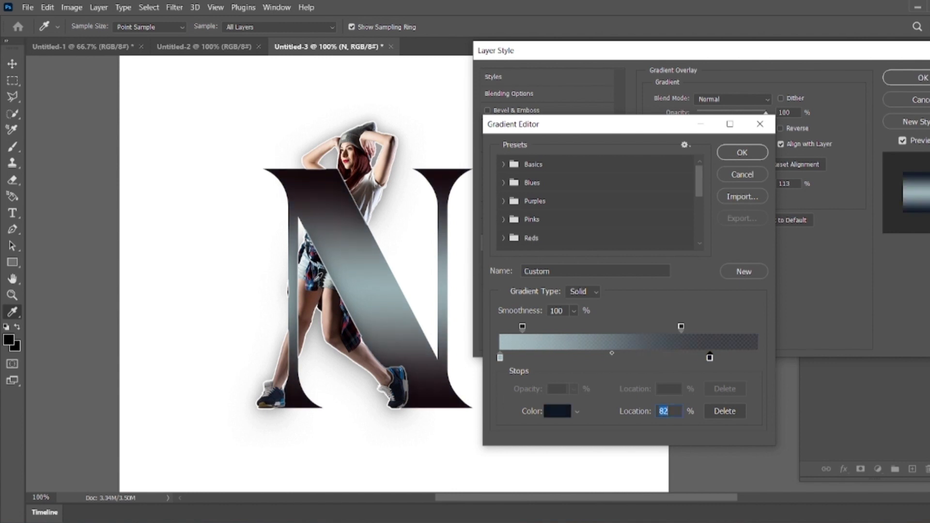
{"action": "left_click", "coordinate": [318, 279]}
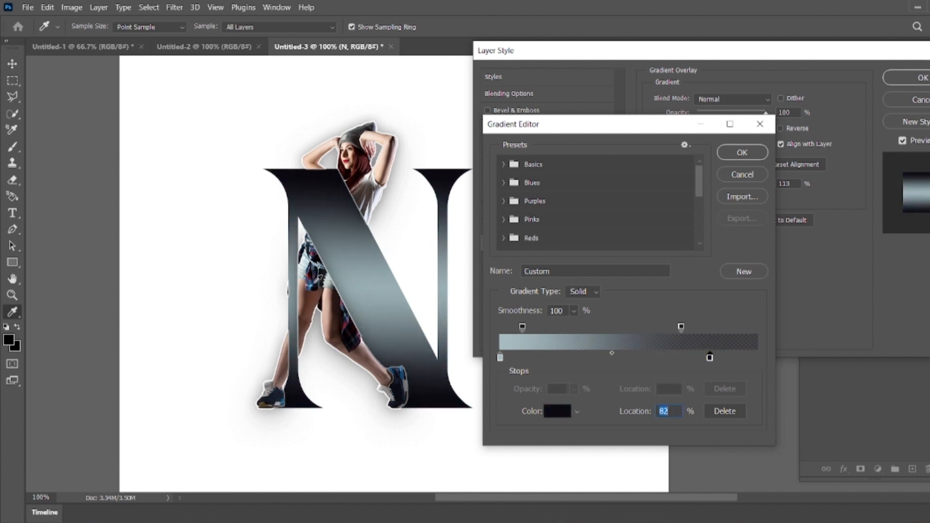
{"action": "left_click", "coordinate": [500, 358]}
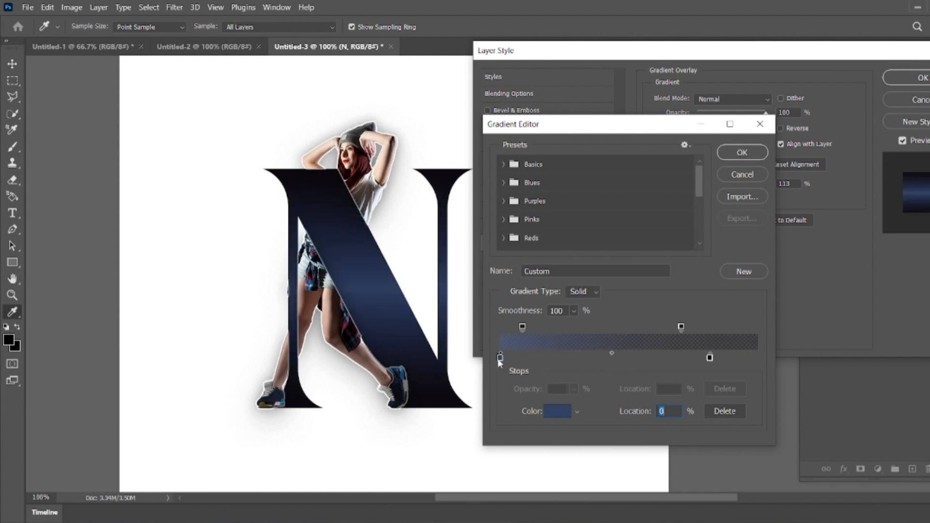
{"action": "key", "text": "ctrl+z"}
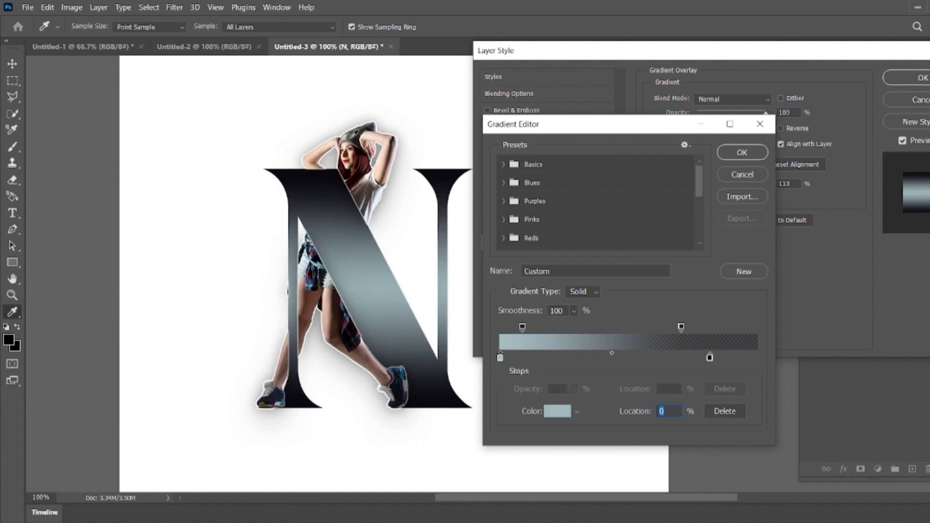
Step: Resample the left colour stop from the dancer until it is a light blue-grey, and confirm the gradient
{"action": "left_click", "coordinate": [357, 133]}
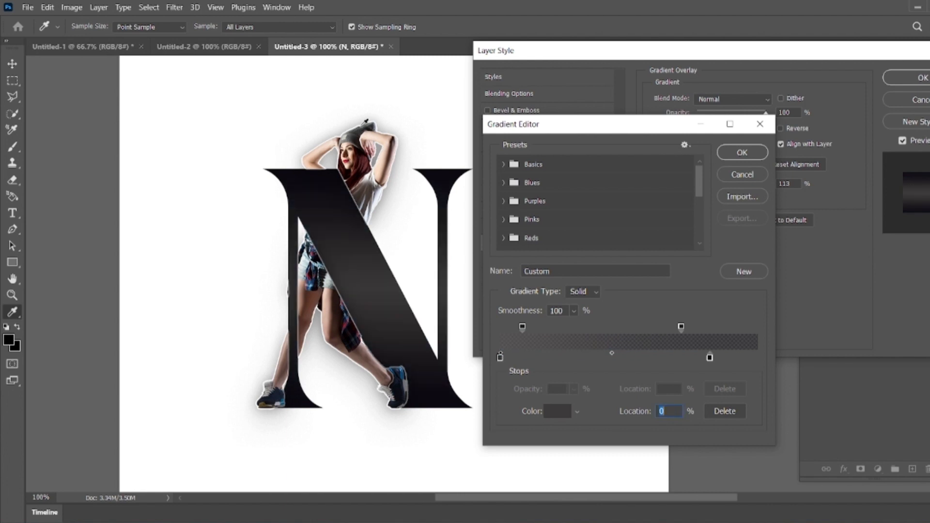
{"action": "left_click", "coordinate": [364, 123]}
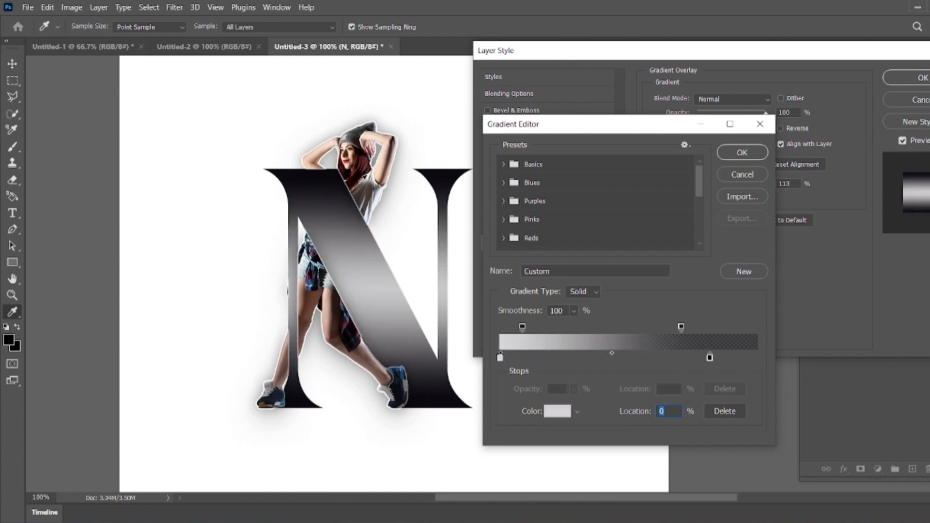
{"action": "left_click", "coordinate": [370, 187]}
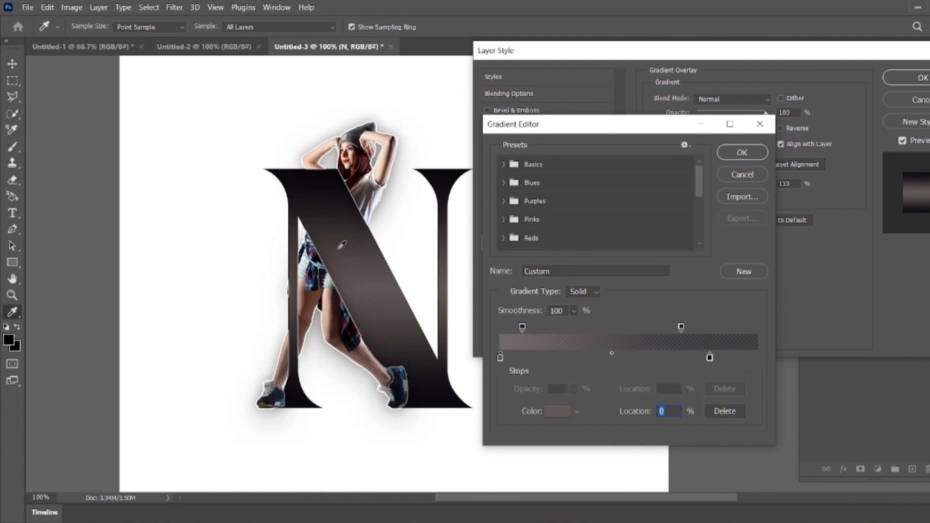
{"action": "left_click", "coordinate": [313, 260]}
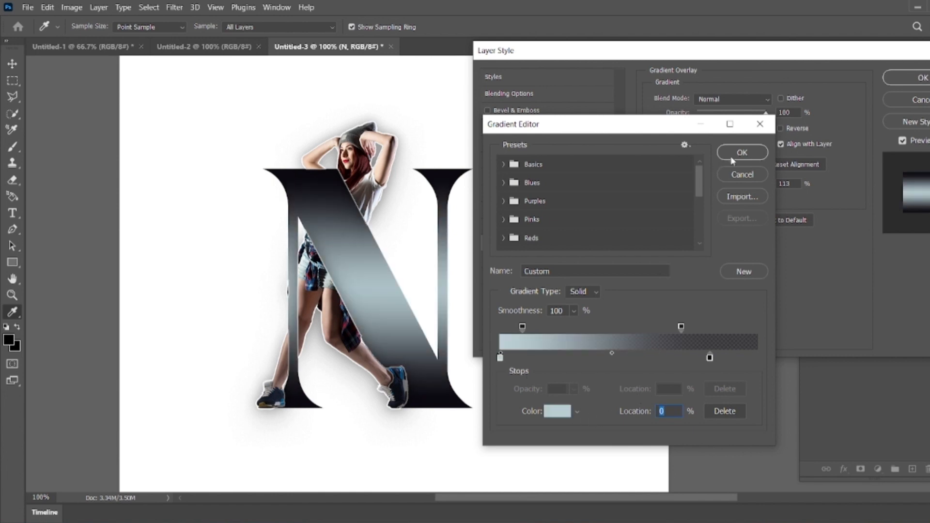
{"action": "left_click", "coordinate": [757, 151]}
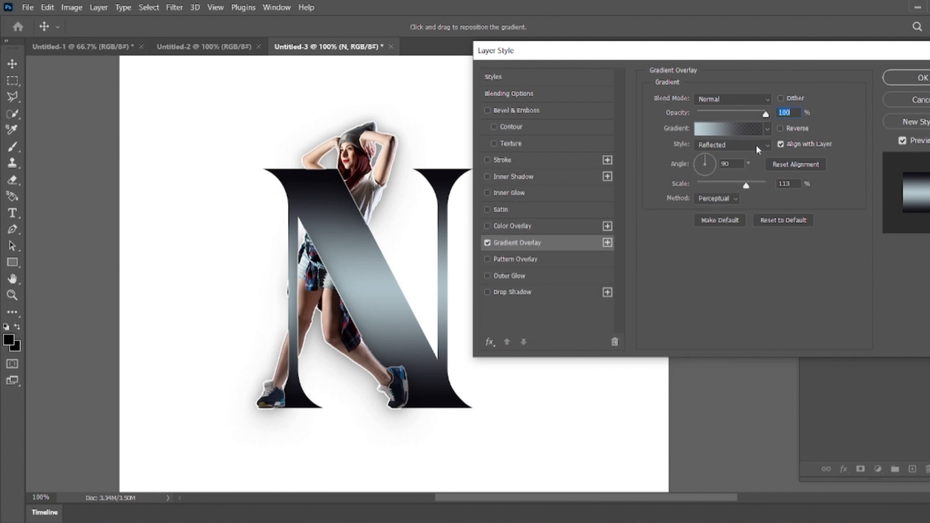
Step: Set the gradient overlay's angle to about 81° and close the layer style
{"action": "left_click", "coordinate": [710, 161]}
{"action": "left_click_drag", "start_coordinate": [709, 161], "coordinate": [707, 157]}
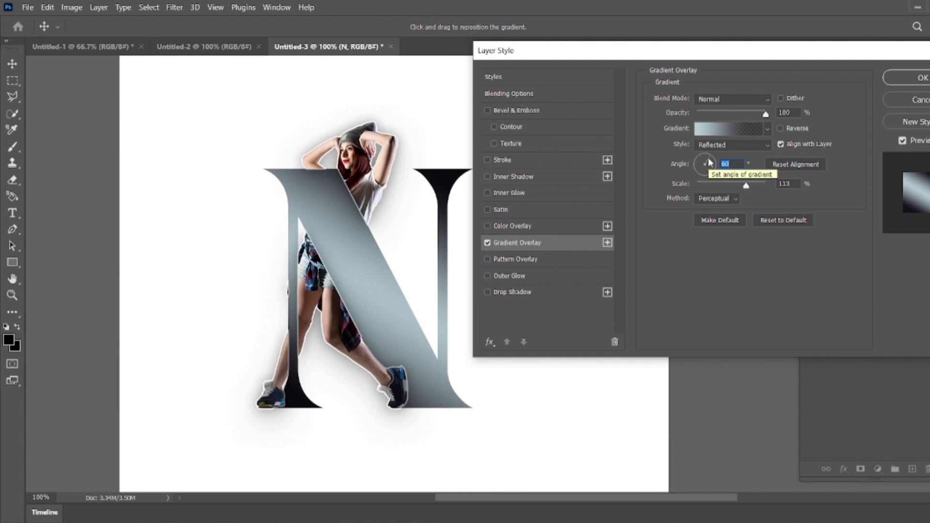
{"action": "left_click", "coordinate": [708, 155]}
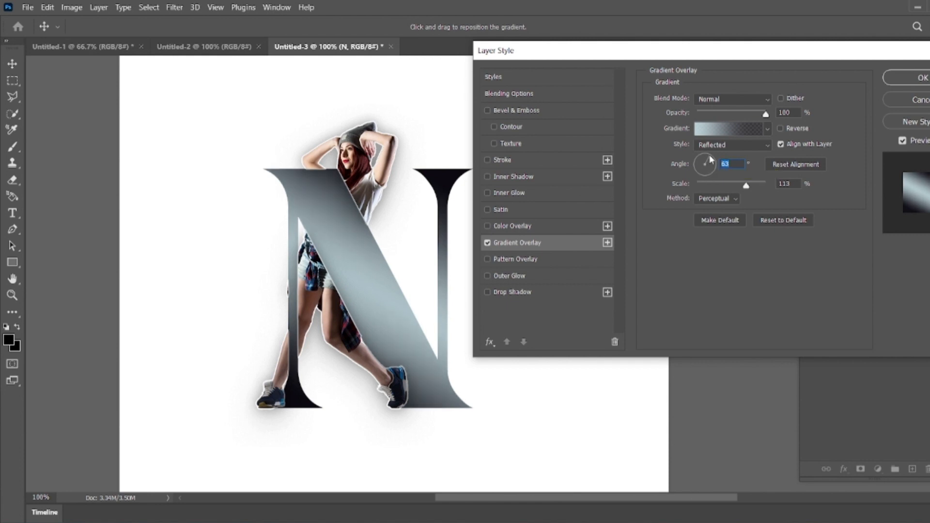
{"action": "left_click", "coordinate": [709, 159]}
{"action": "left_click", "coordinate": [705, 159]}
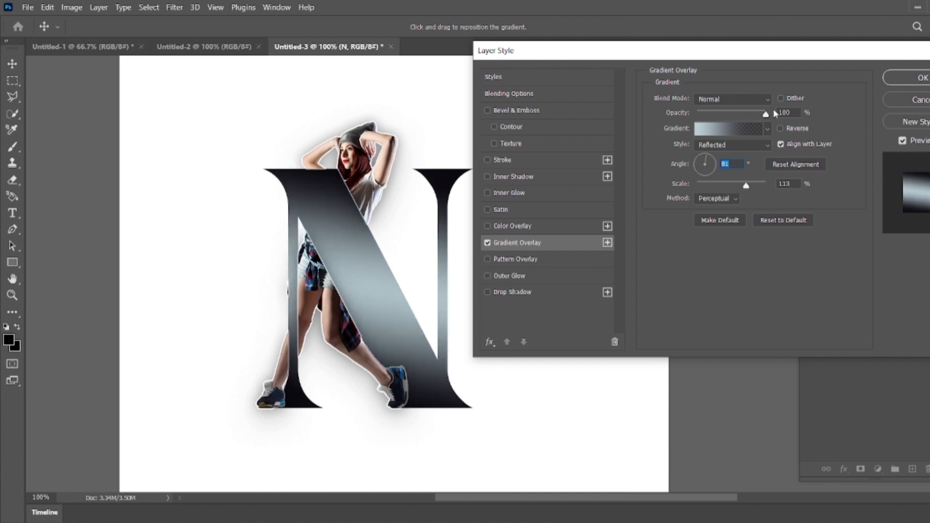
{"action": "left_click", "coordinate": [910, 77]}
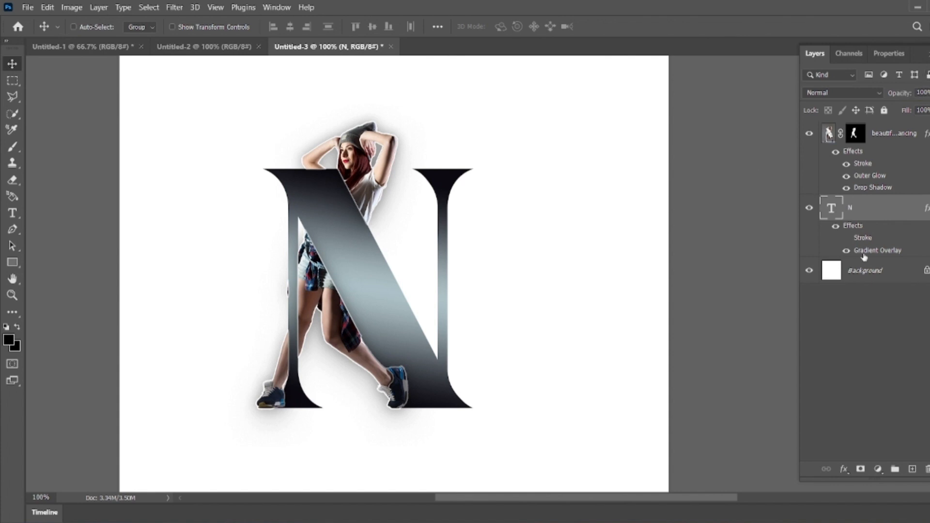
Step: Add a new empty layer above the dancer's layer
{"action": "left_click", "coordinate": [875, 324]}
{"action": "key", "text": "ctrl"}
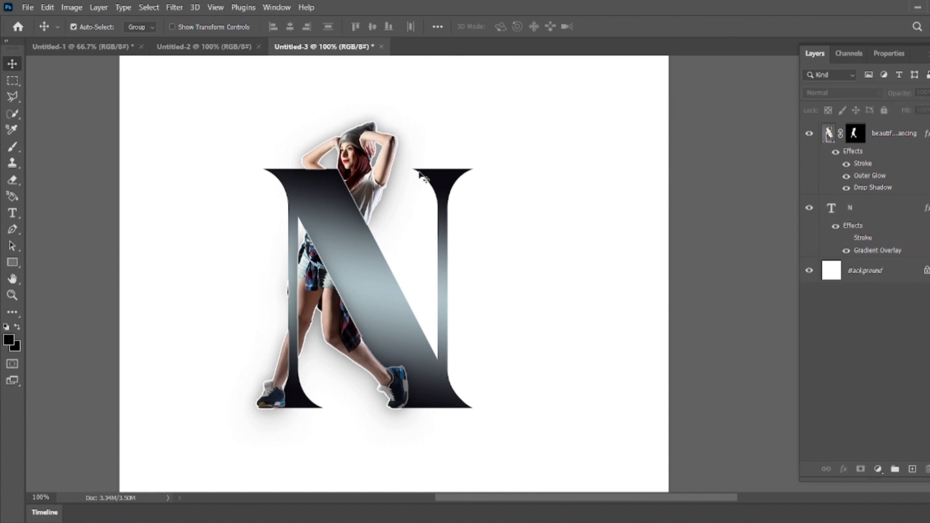
{"action": "left_click", "coordinate": [894, 207]}
{"action": "left_click", "coordinate": [891, 134], "text": "shift"}
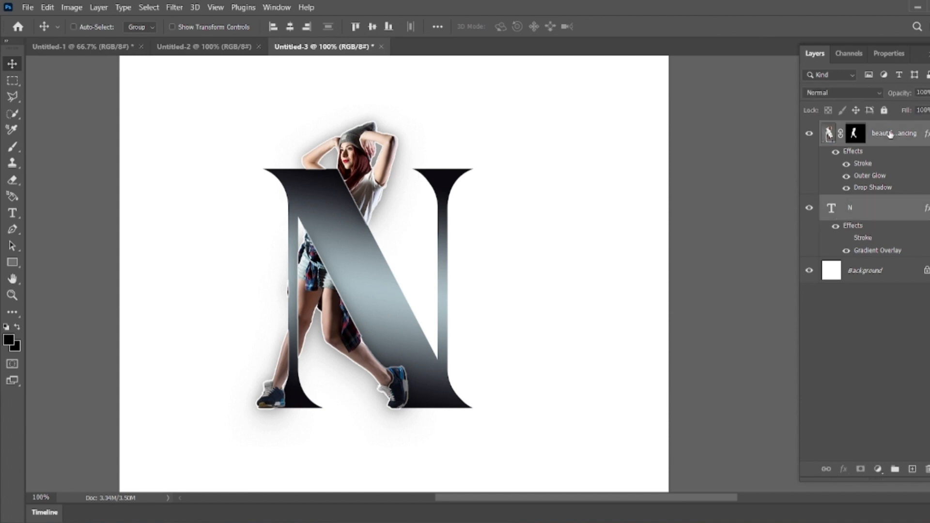
{"action": "left_click", "coordinate": [838, 343]}
{"action": "left_click", "coordinate": [912, 469]}
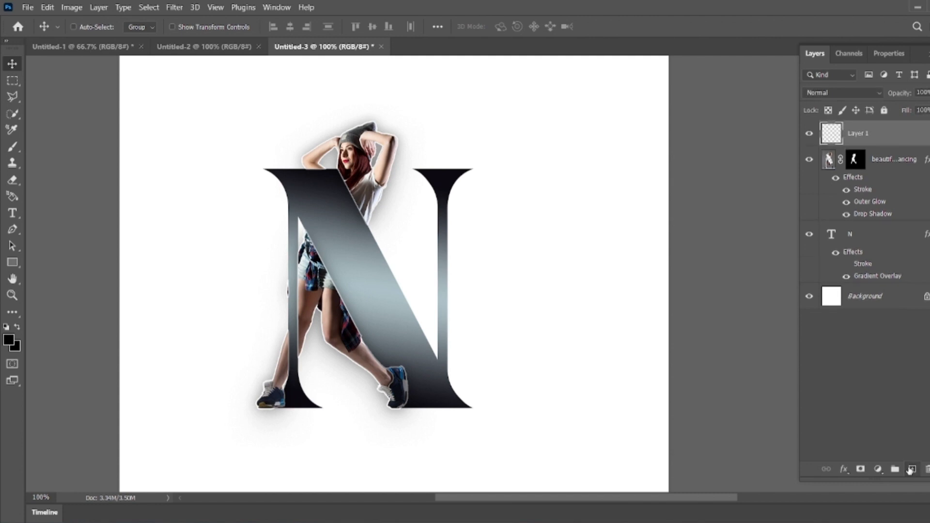
Step: Paint short dark shadow strokes beneath each of the dancer's feet with the Brush tool
{"action": "left_click", "coordinate": [12, 148]}
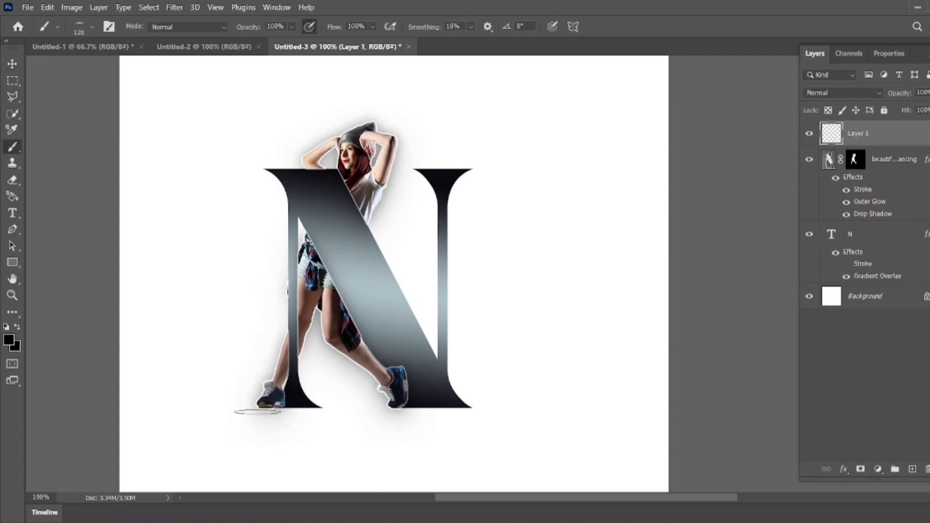
{"action": "left_click_drag", "start_coordinate": [272, 414], "coordinate": [288, 414]}
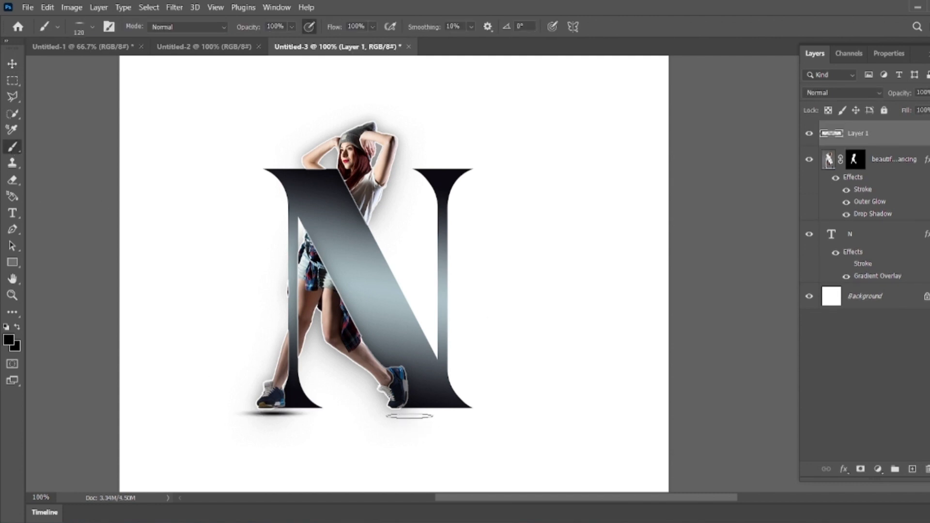
{"action": "left_click_drag", "start_coordinate": [404, 415], "coordinate": [416, 415]}
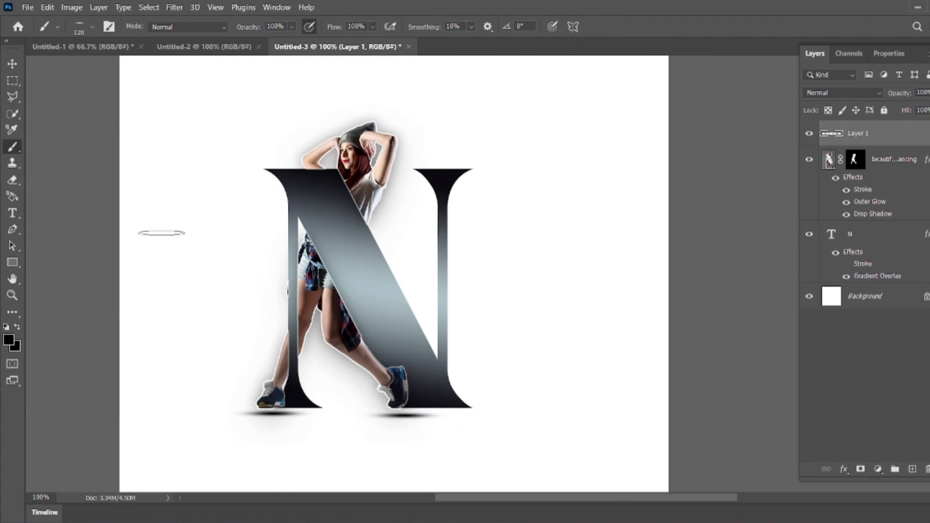
Step: Lower the shadow layer's fill to 48%
{"action": "left_click", "coordinate": [12, 63]}
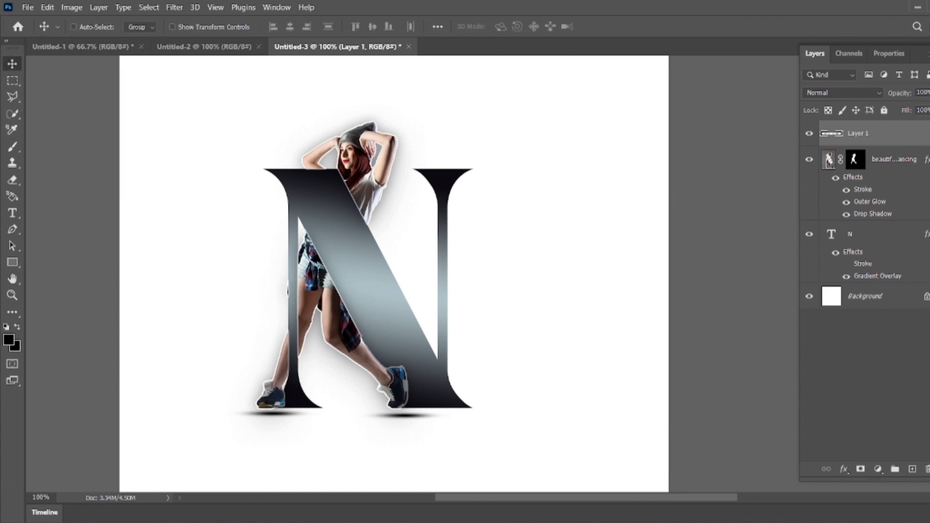
{"action": "left_click", "coordinate": [927, 110]}
{"action": "left_click_drag", "start_coordinate": [926, 126], "coordinate": [912, 126]}
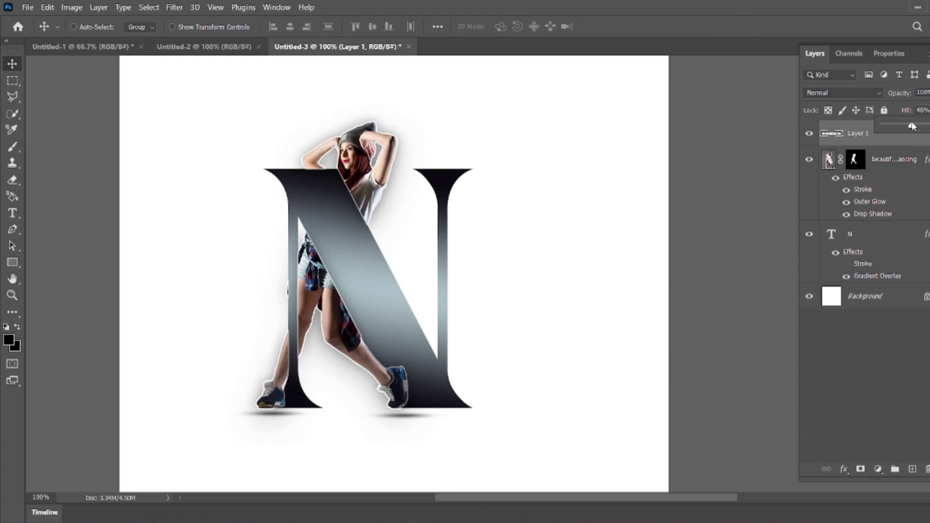
{"action": "left_click", "coordinate": [914, 391]}
{"action": "left_click", "coordinate": [915, 393]}
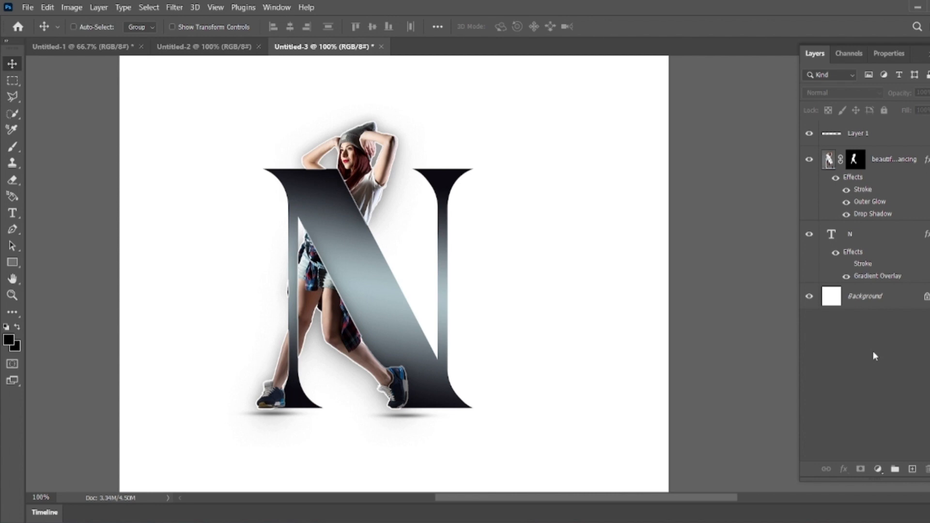
Step: Try drawing a diagonal line along the N's slanted stroke with the Line tool
{"action": "left_click", "coordinate": [10, 83]}
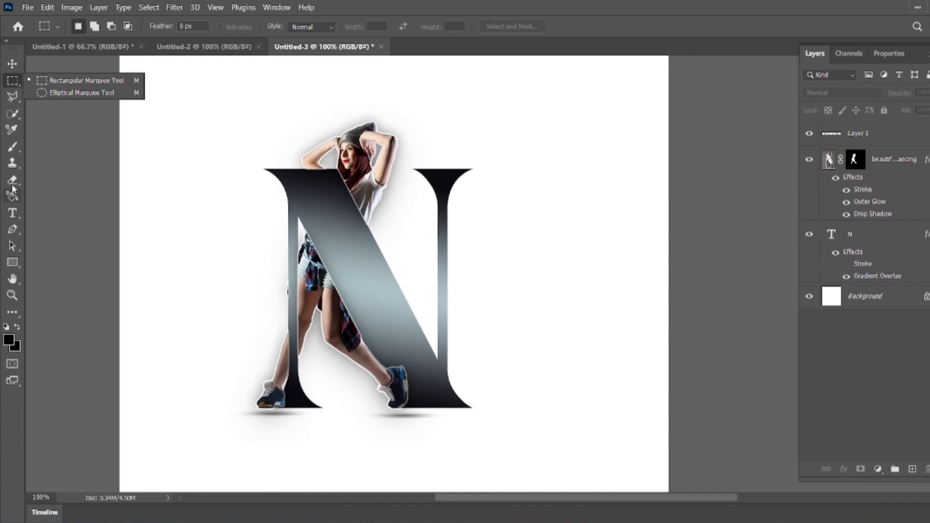
{"action": "left_click", "coordinate": [12, 261]}
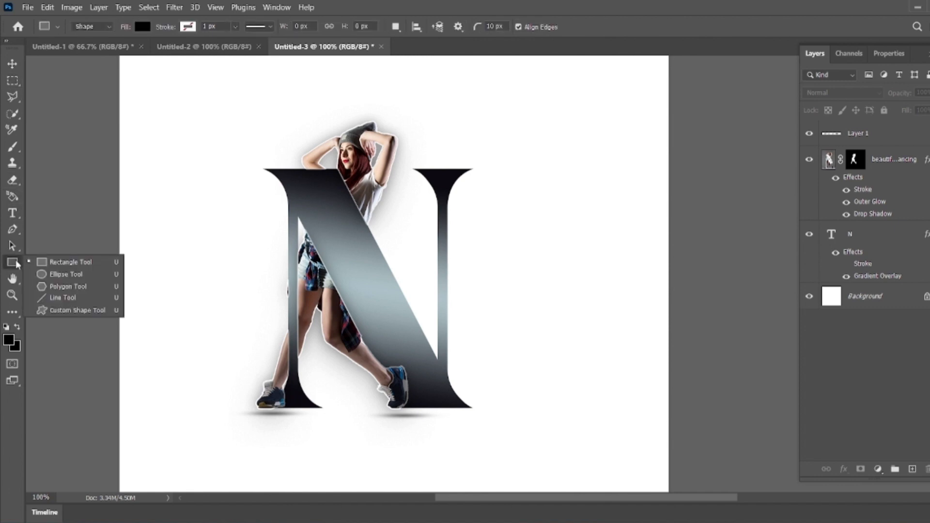
{"action": "left_click", "coordinate": [48, 299]}
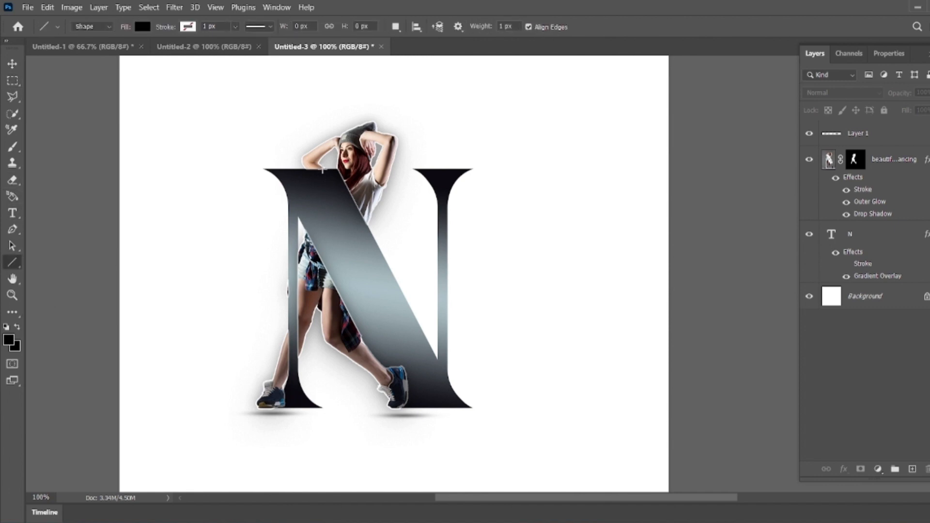
{"action": "left_click_drag", "start_coordinate": [323, 168], "coordinate": [455, 412]}
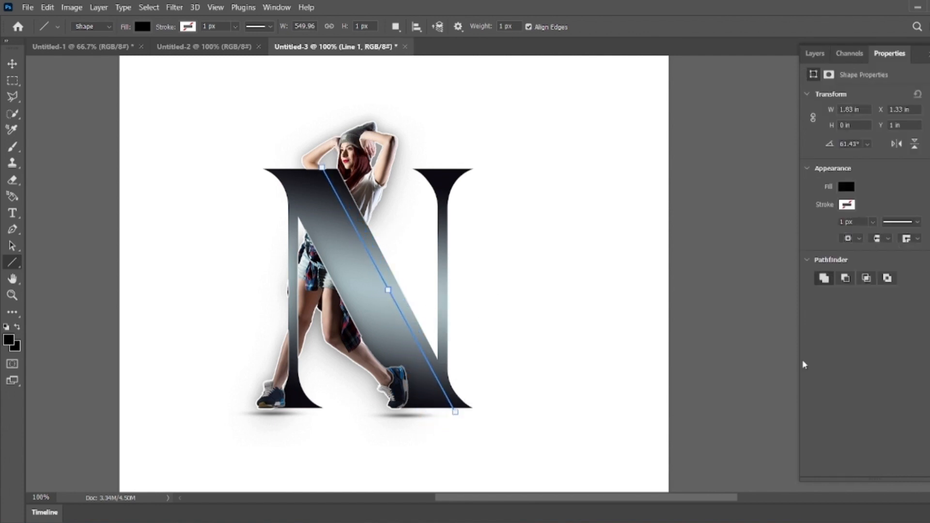
{"action": "left_click", "coordinate": [814, 53]}
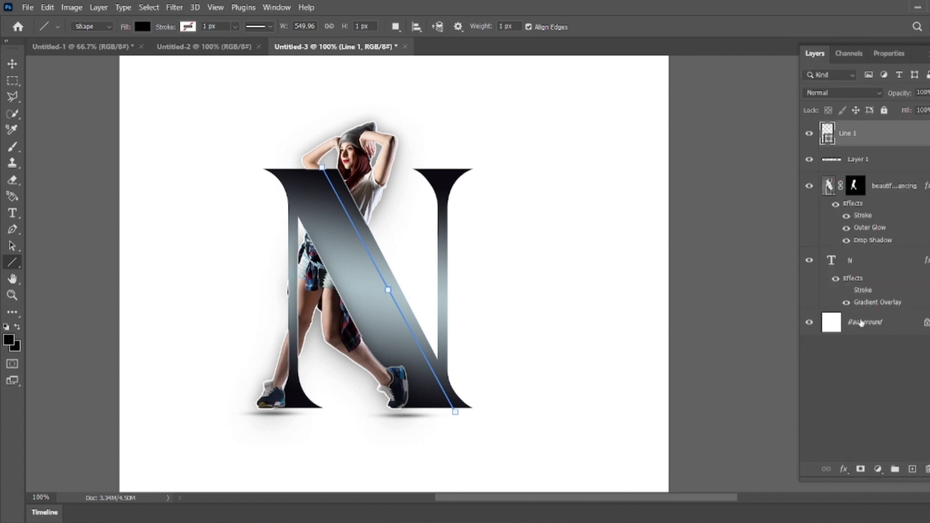
{"action": "left_click", "coordinate": [869, 368]}
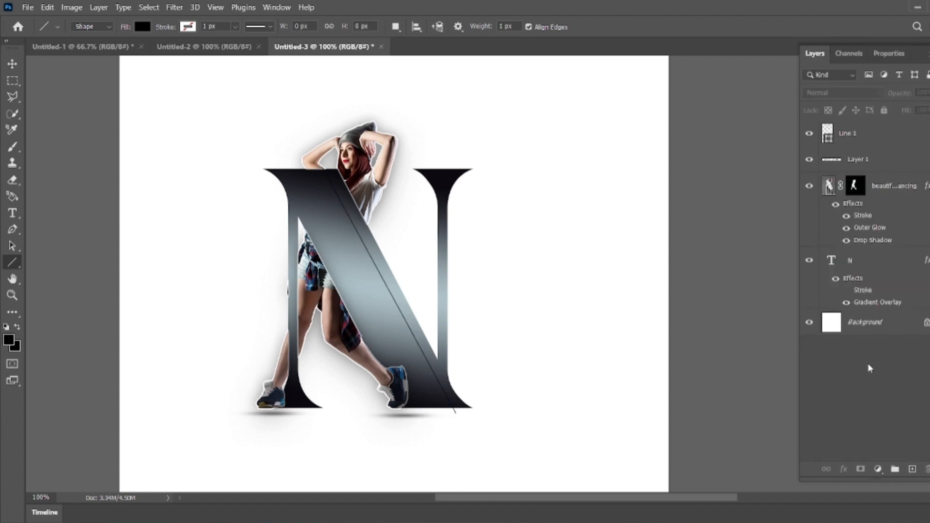
{"action": "key", "text": "ctrl+z"}
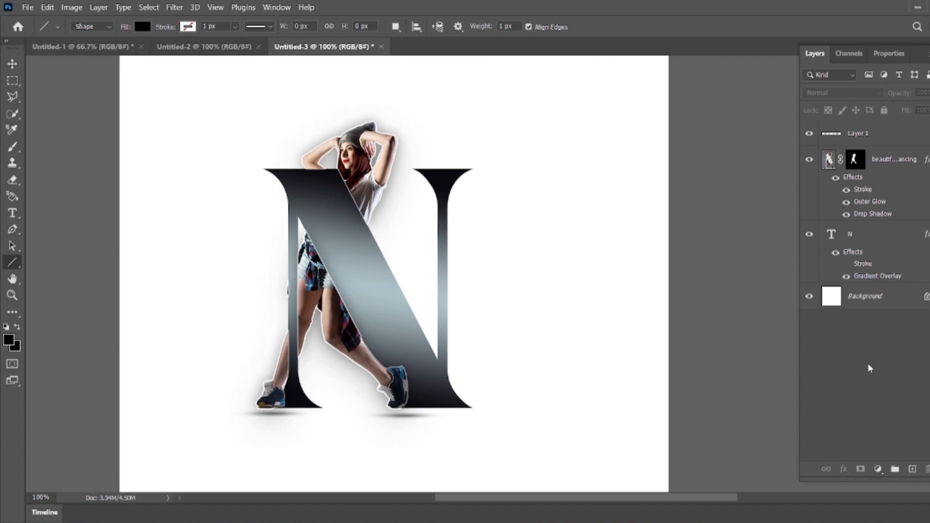
Step: Select the shadow, dancer and N layers and scale them together to about 128.58%
{"action": "left_click", "coordinate": [905, 160]}
{"action": "left_click", "coordinate": [905, 161]}
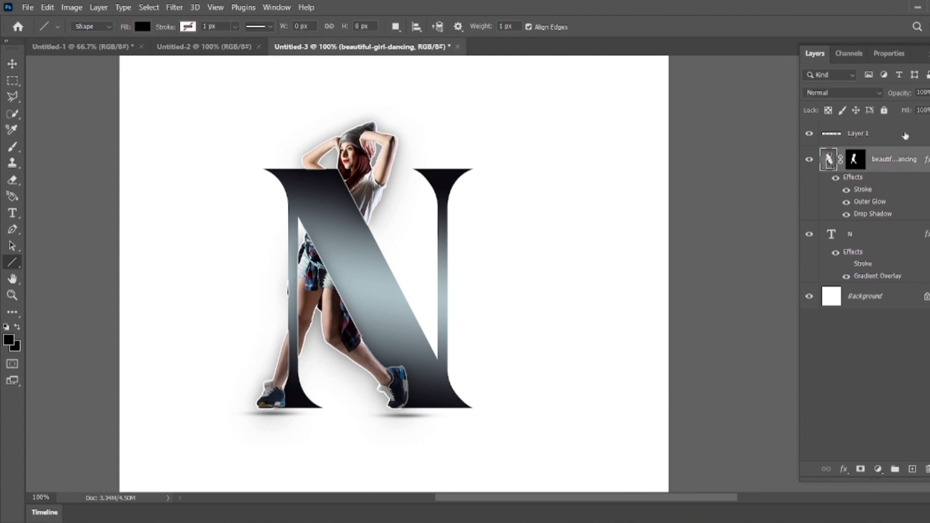
{"action": "left_click", "coordinate": [905, 137]}
{"action": "left_click", "coordinate": [903, 236]}
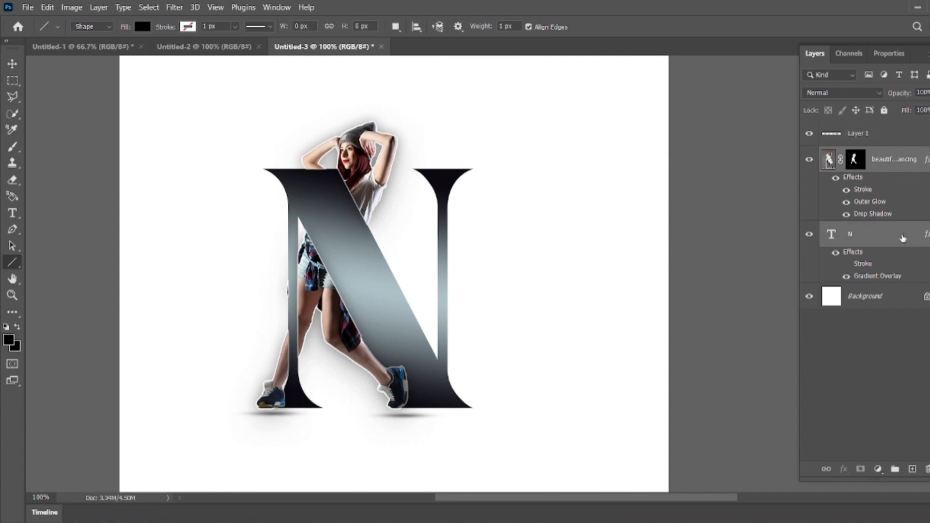
{"action": "left_click", "coordinate": [887, 130]}
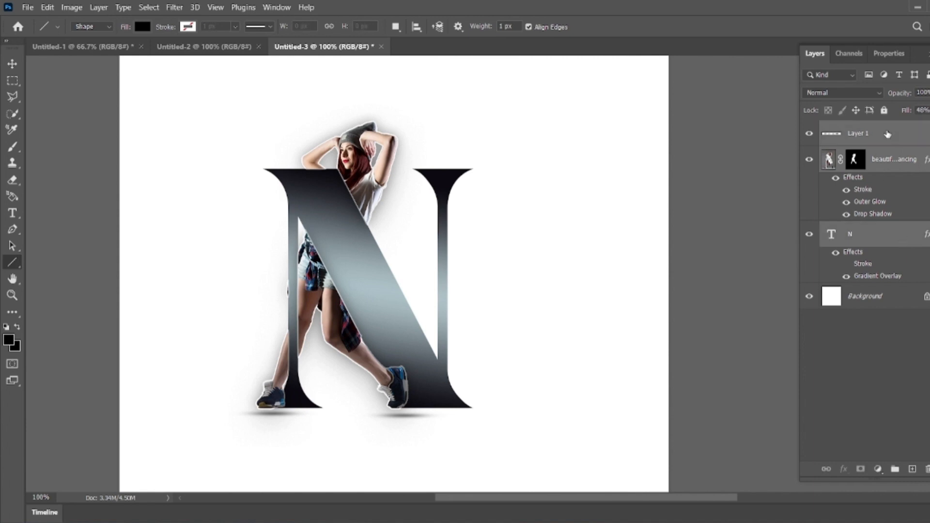
{"action": "key", "text": "ctrl+t"}
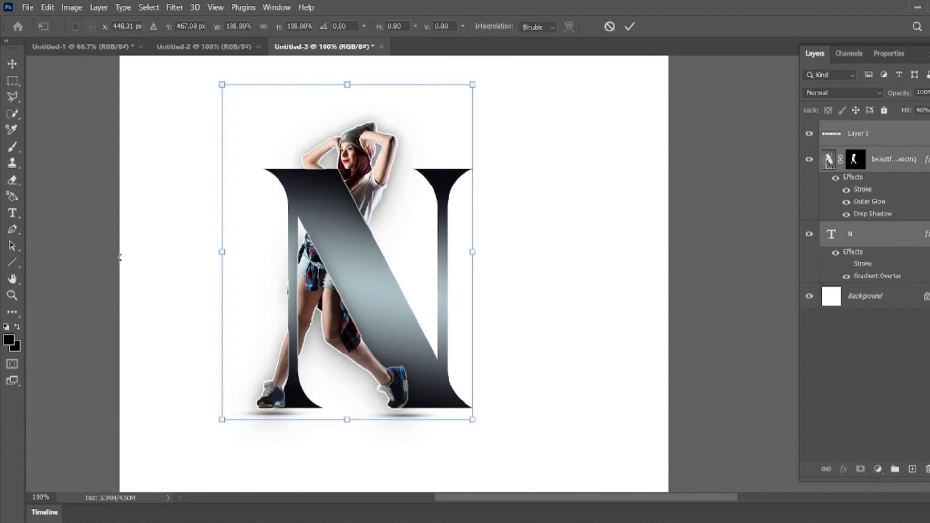
{"action": "left_click_drag", "start_coordinate": [468, 255], "coordinate": [500, 296]}
{"action": "key", "text": "ctrl+minus"}
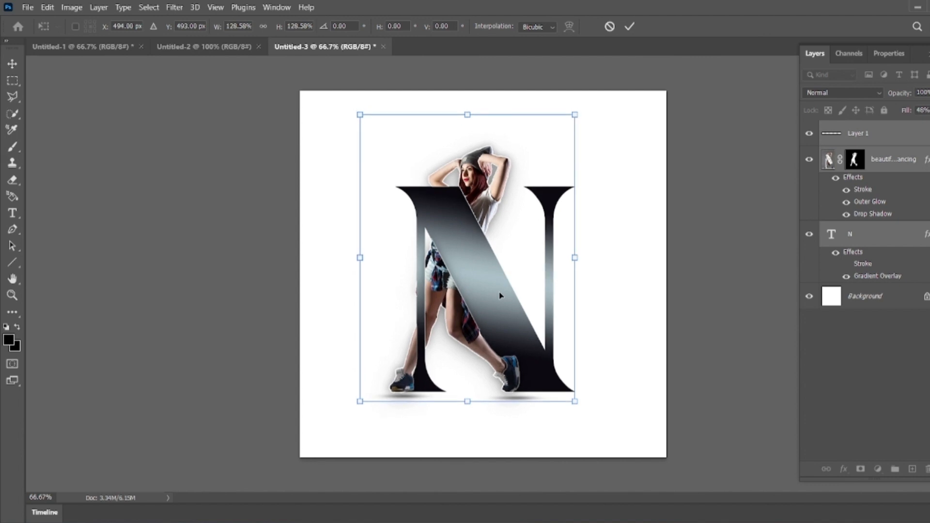
{"action": "key", "text": "Return"}
{"action": "key", "text": "u"}
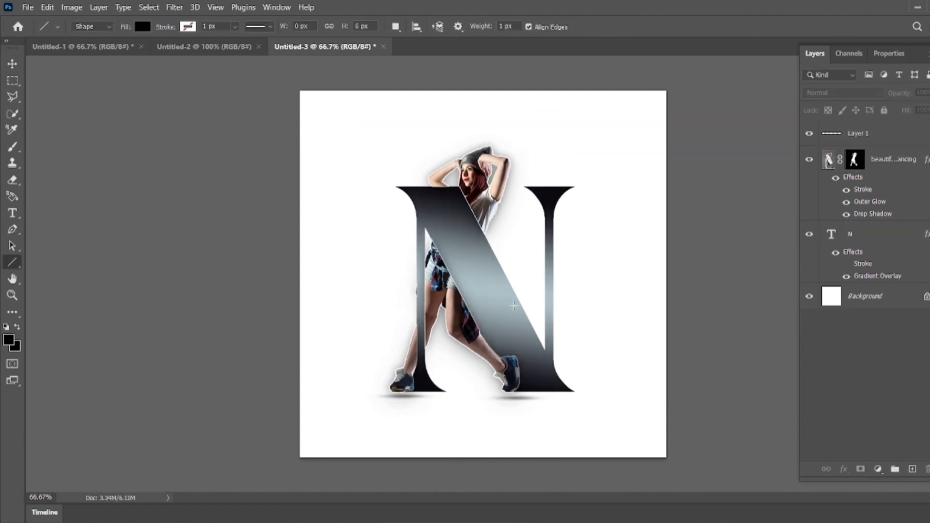
Step: Zoom in and pan over the composition to inspect where the dancer and the N's diagonal overlap
{"action": "left_click", "coordinate": [12, 278]}
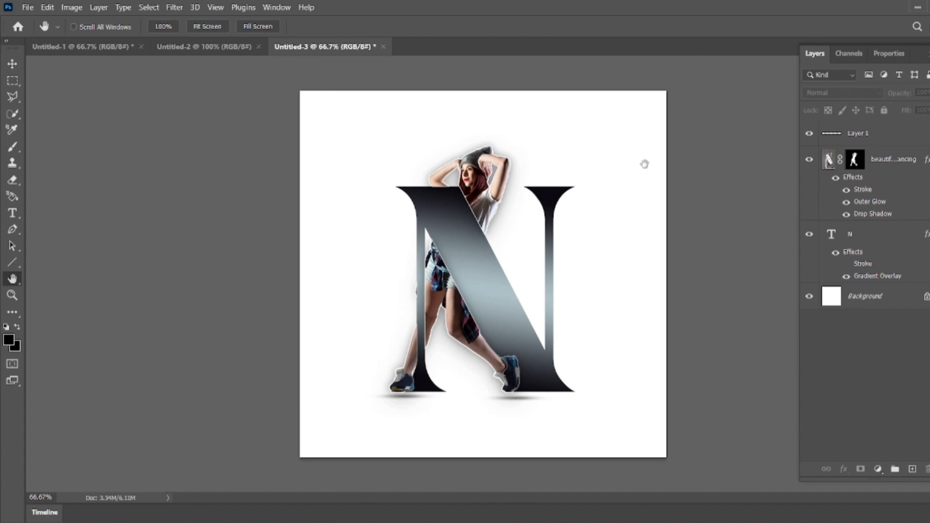
{"action": "left_click", "coordinate": [484, 197], "text": "ctrl"}
{"action": "left_click", "coordinate": [484, 197], "text": "ctrl"}
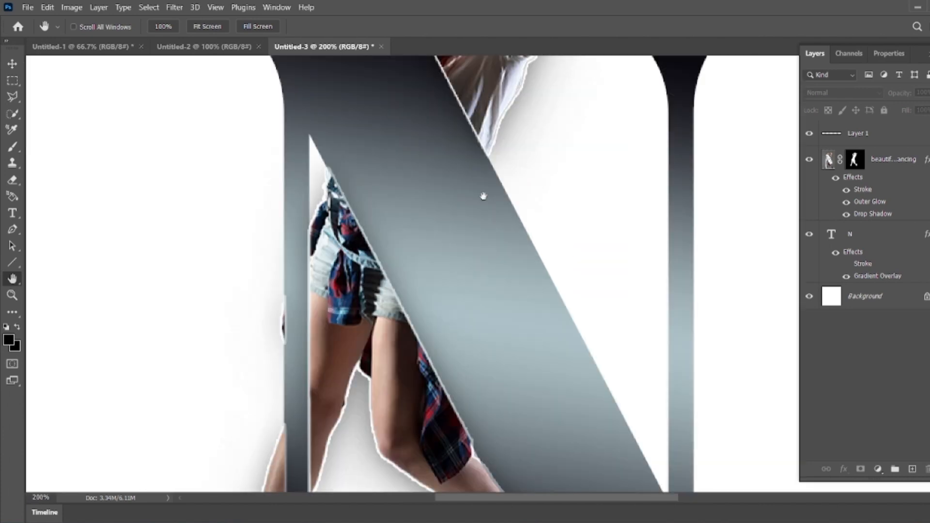
{"action": "left_click_drag", "start_coordinate": [498, 426], "coordinate": [493, 242]}
{"action": "left_click_drag", "start_coordinate": [492, 206], "coordinate": [501, 343]}
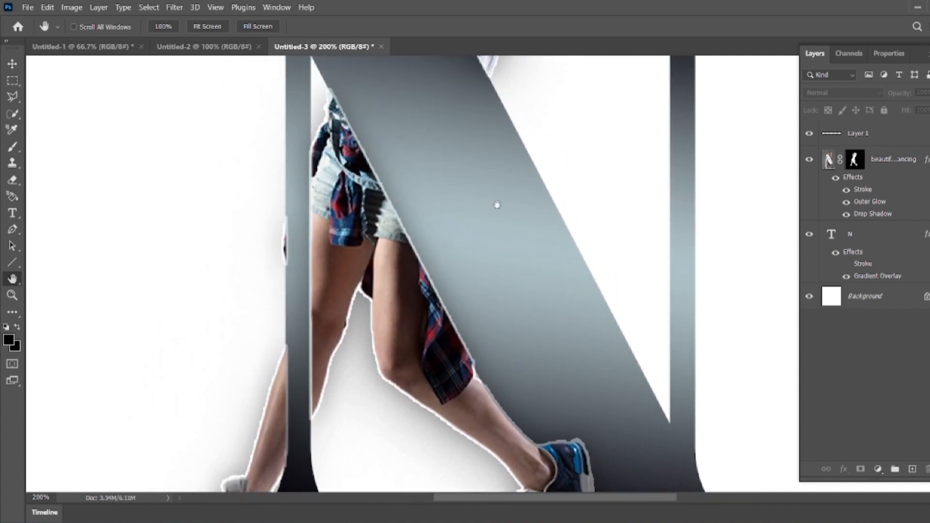
{"action": "left_click_drag", "start_coordinate": [496, 203], "coordinate": [498, 370]}
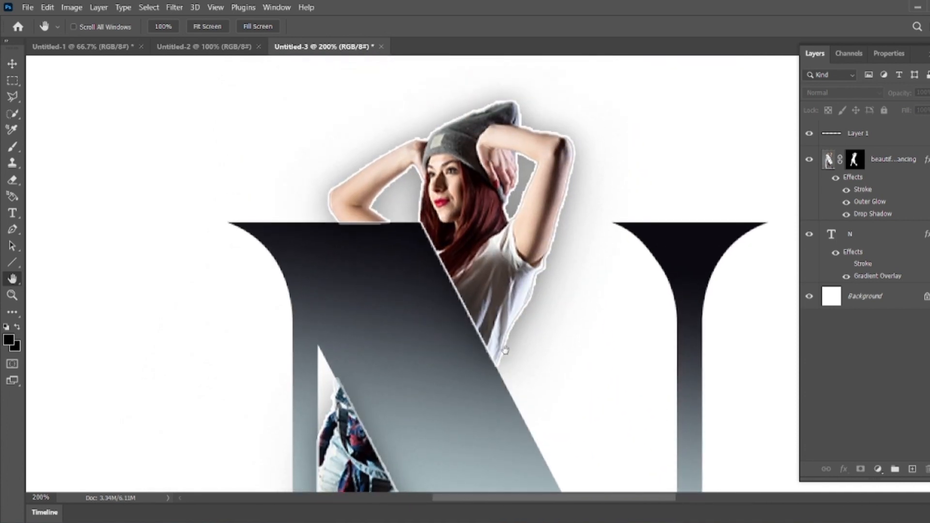
{"action": "left_click", "coordinate": [506, 350], "text": "alt"}
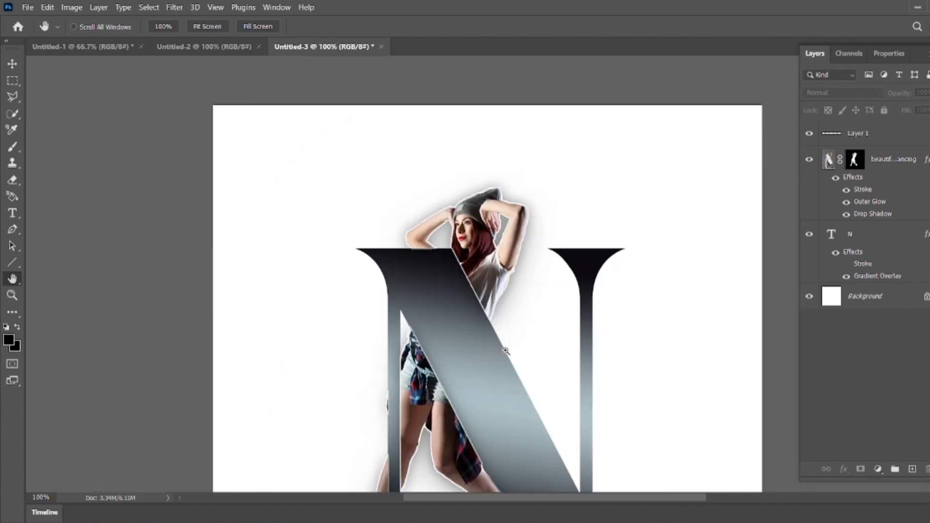
{"action": "left_click", "coordinate": [505, 350], "text": "alt"}
{"action": "left_click", "coordinate": [28, 8]}
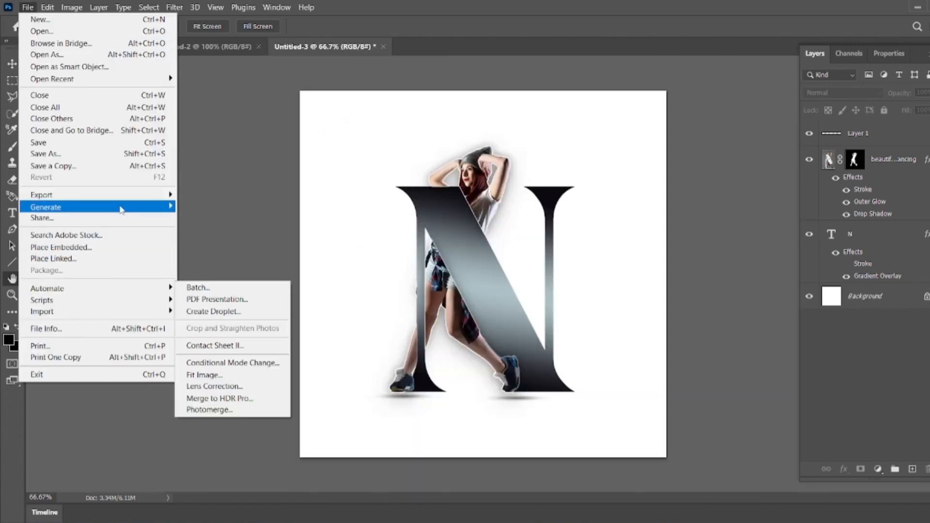
{"action": "mouse_move", "coordinate": [122, 195]}
{"action": "left_click", "coordinate": [193, 206]}
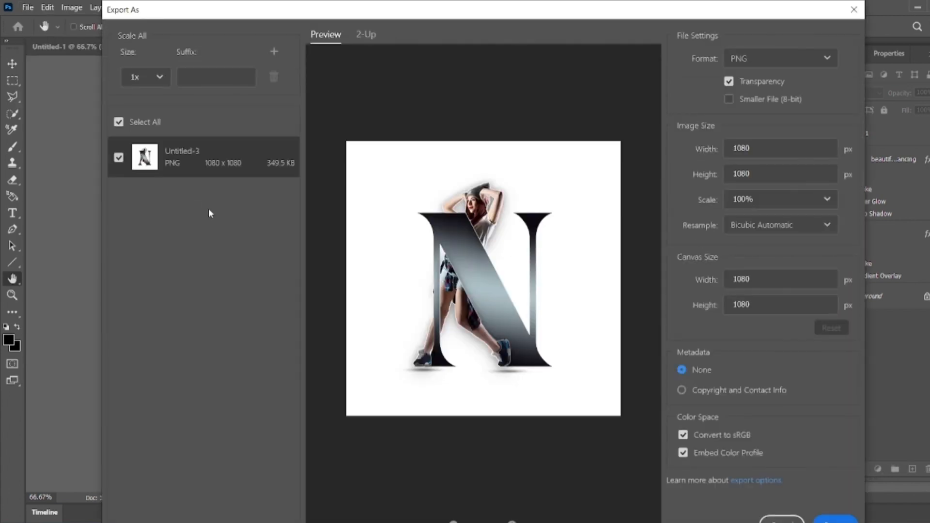
{"action": "key", "text": "alt+Tab"}
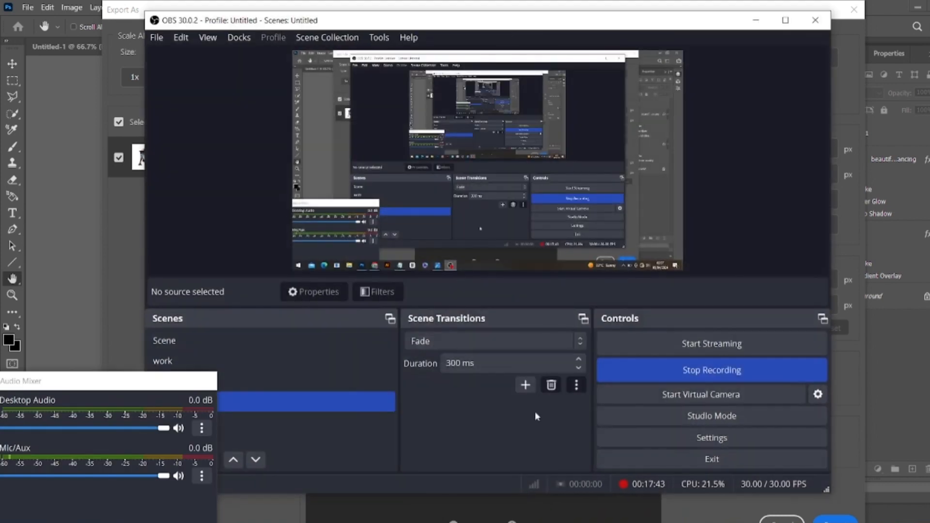
{"action": "left_click", "coordinate": [737, 369]}
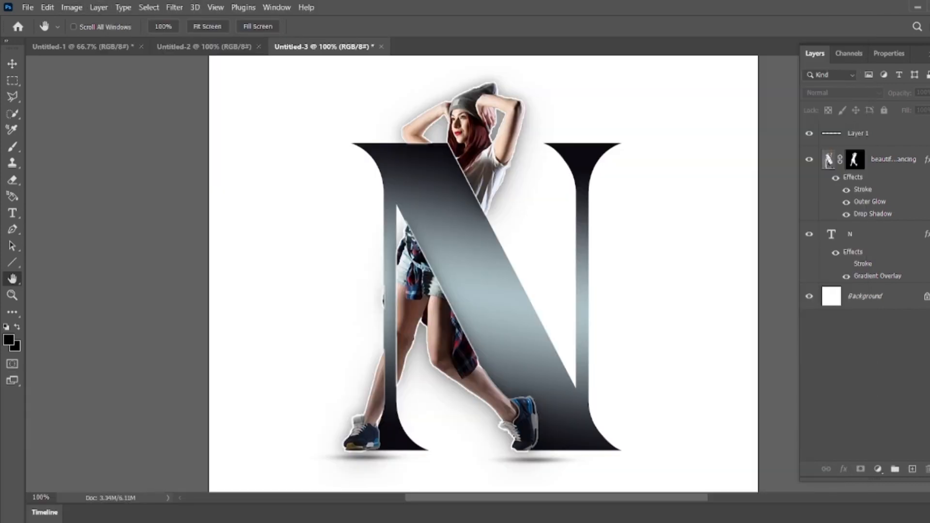
Step: Apply Add Noise to the background layer with an amount of 9.16% and uniform distribution
{"action": "left_click", "coordinate": [870, 297]}
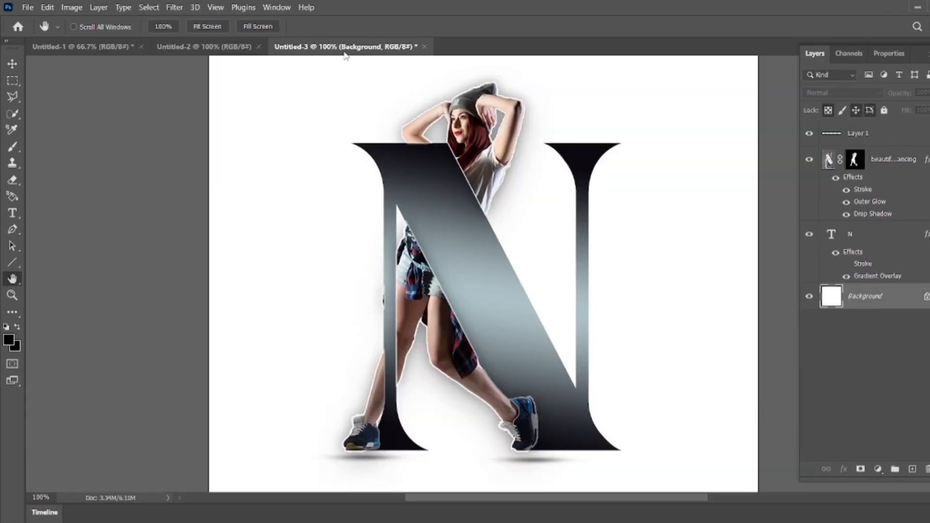
{"action": "left_click", "coordinate": [149, 8]}
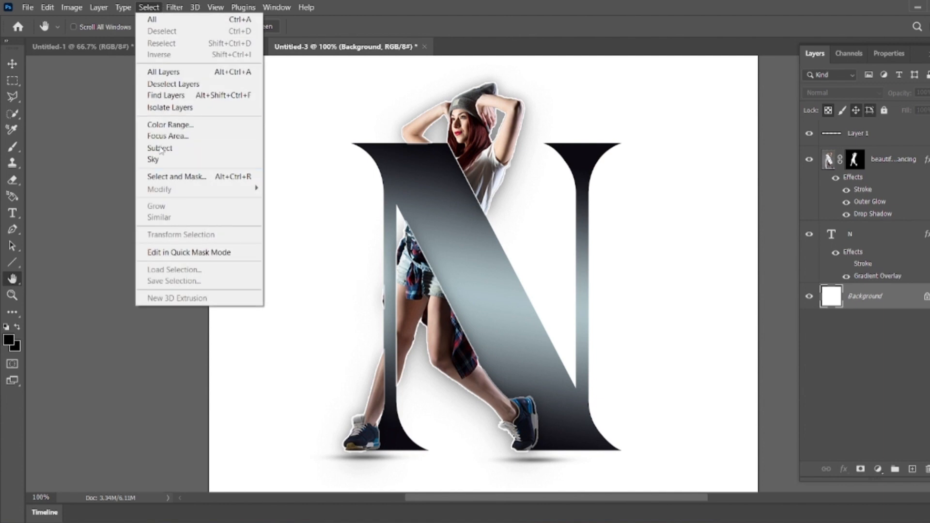
{"action": "mouse_move", "coordinate": [167, 7]}
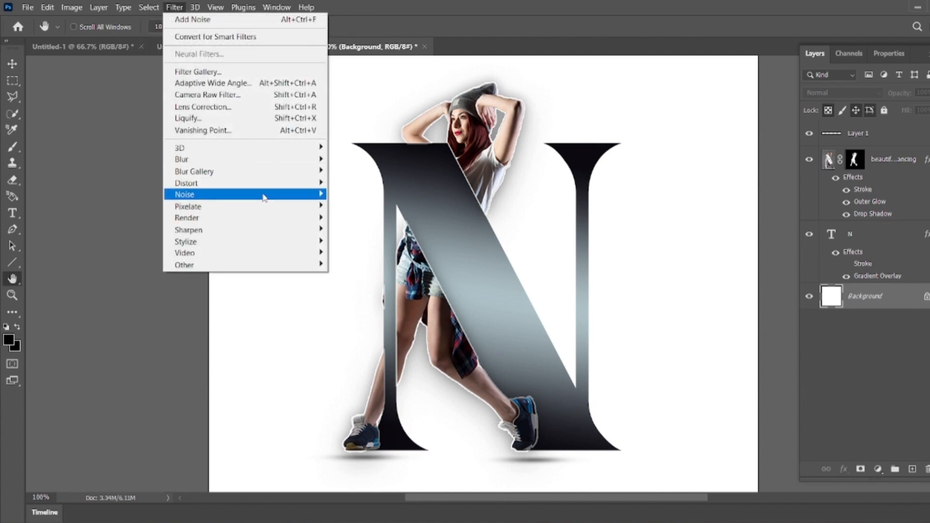
{"action": "mouse_move", "coordinate": [264, 197]}
{"action": "left_click", "coordinate": [340, 197]}
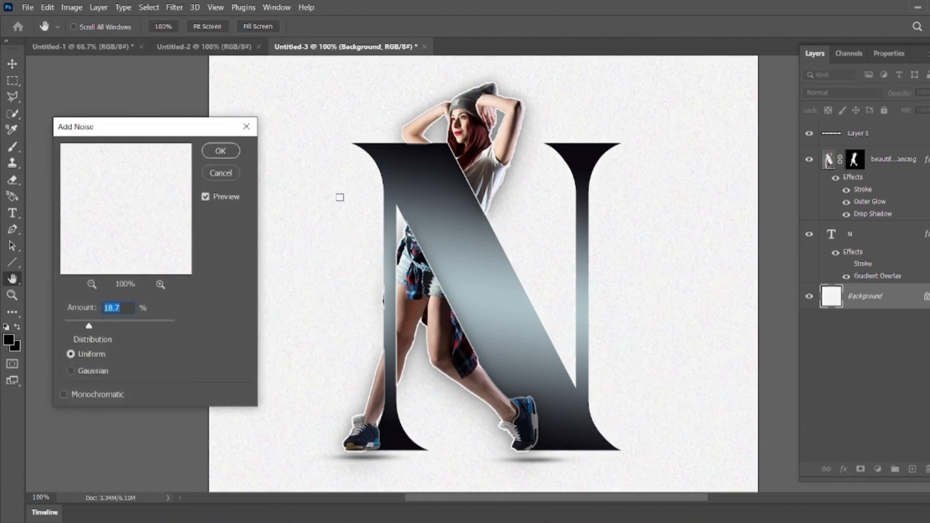
{"action": "left_click_drag", "start_coordinate": [89, 325], "coordinate": [76, 324]}
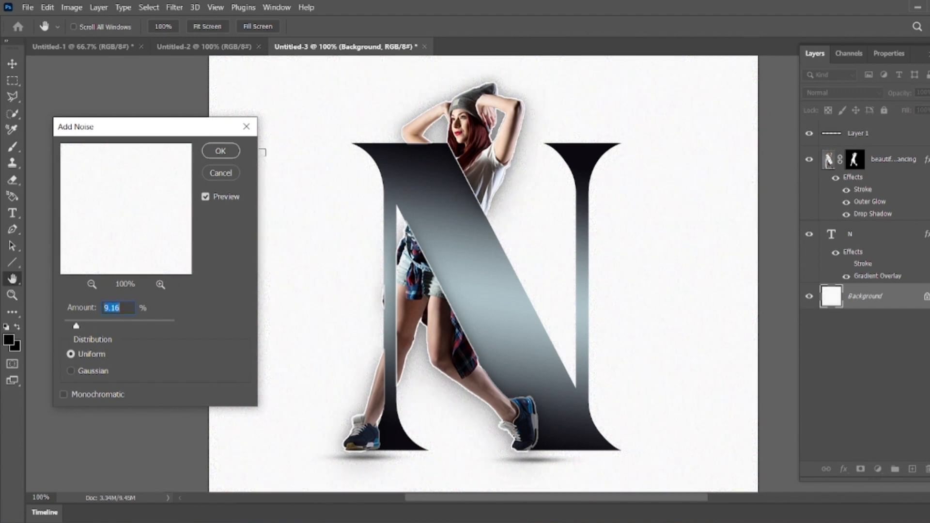
{"action": "left_click", "coordinate": [229, 150]}
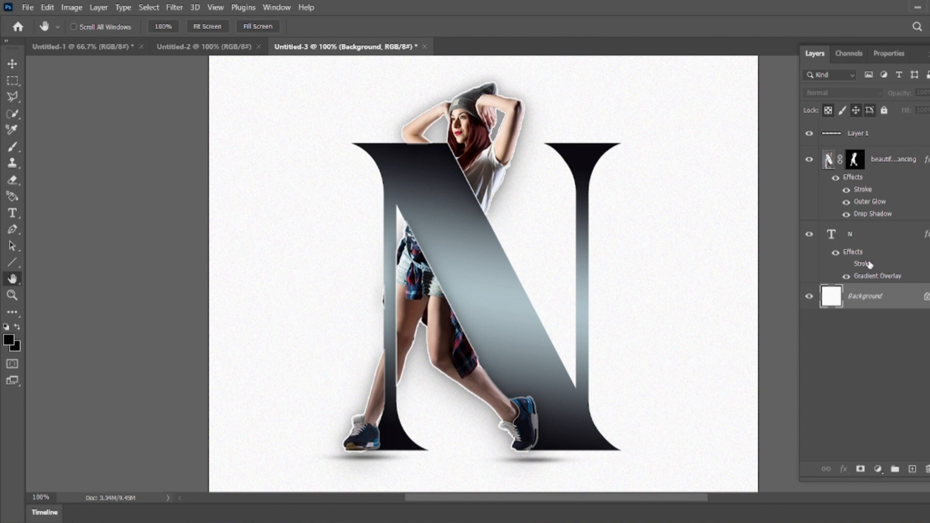
Step: Convert the N text layer to a smart object and apply Add Noise to it at about 9%
{"action": "left_click", "coordinate": [870, 237]}
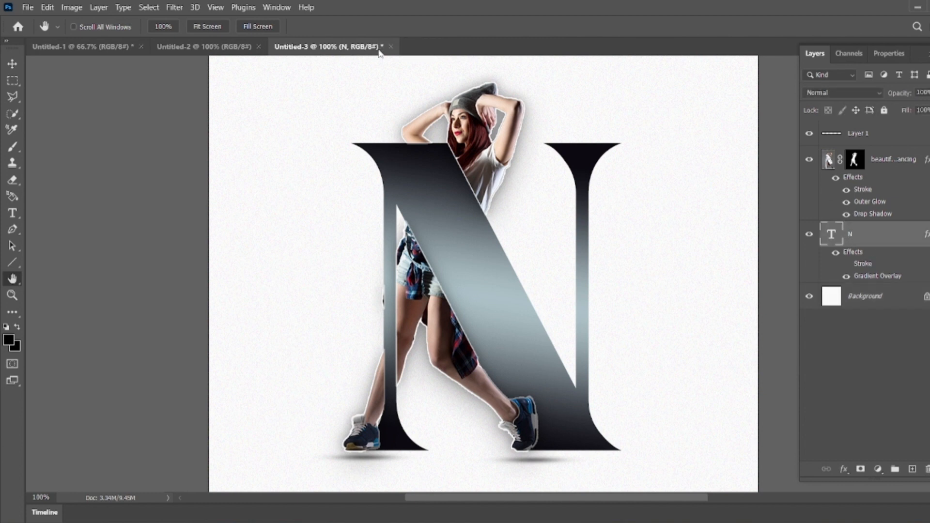
{"action": "left_click", "coordinate": [175, 7]}
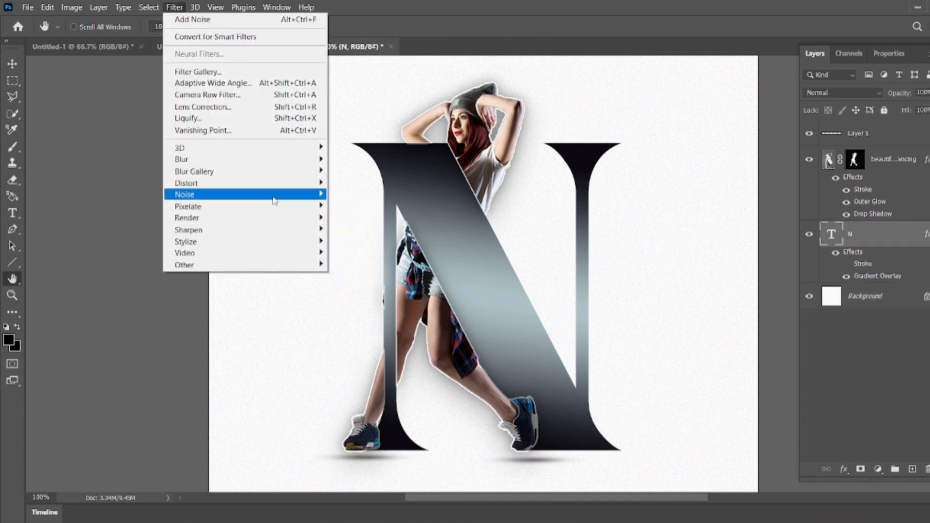
{"action": "mouse_move", "coordinate": [274, 195]}
{"action": "left_click", "coordinate": [354, 195]}
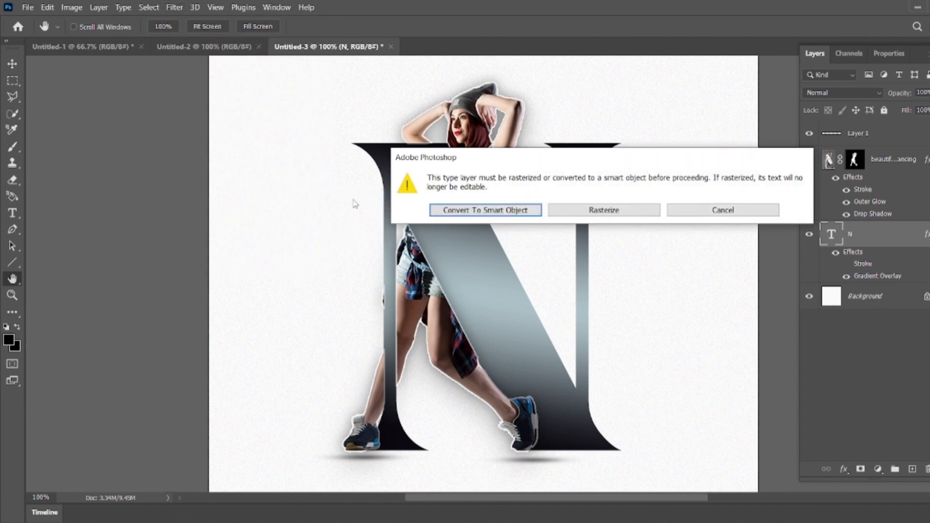
{"action": "left_click", "coordinate": [458, 209]}
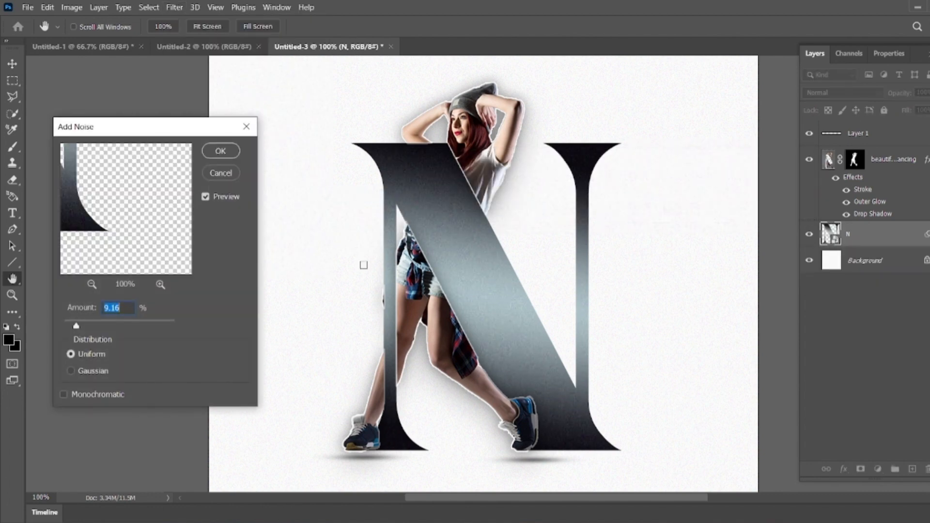
{"action": "left_click", "coordinate": [88, 328]}
{"action": "left_click", "coordinate": [219, 151]}
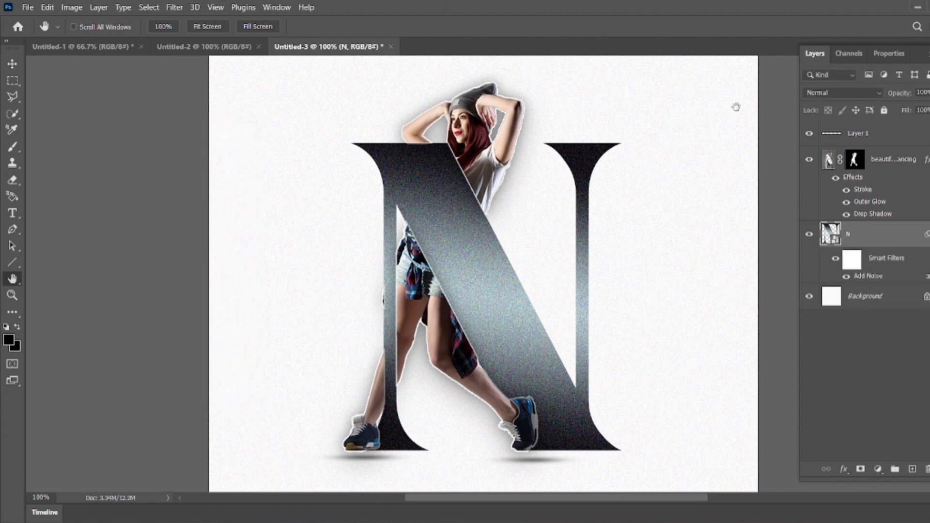
Step: Zoom in to examine the noise texture on the N, then zoom back out to view the whole canvas
{"action": "key", "text": "ctrl+plus"}
{"action": "key", "text": "ctrl+plus"}
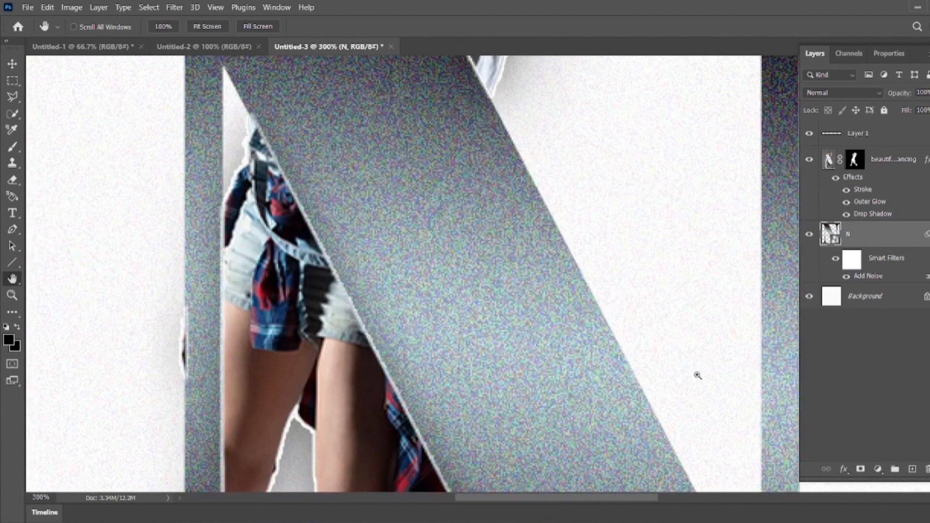
{"action": "key", "text": "ctrl+minus"}
{"action": "key", "text": "ctrl+minus"}
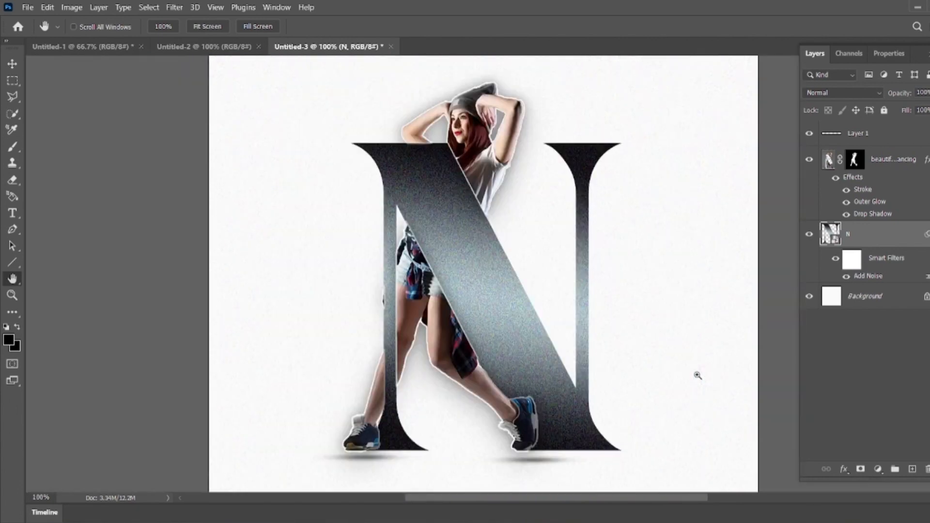
{"action": "left_click", "coordinate": [862, 387]}
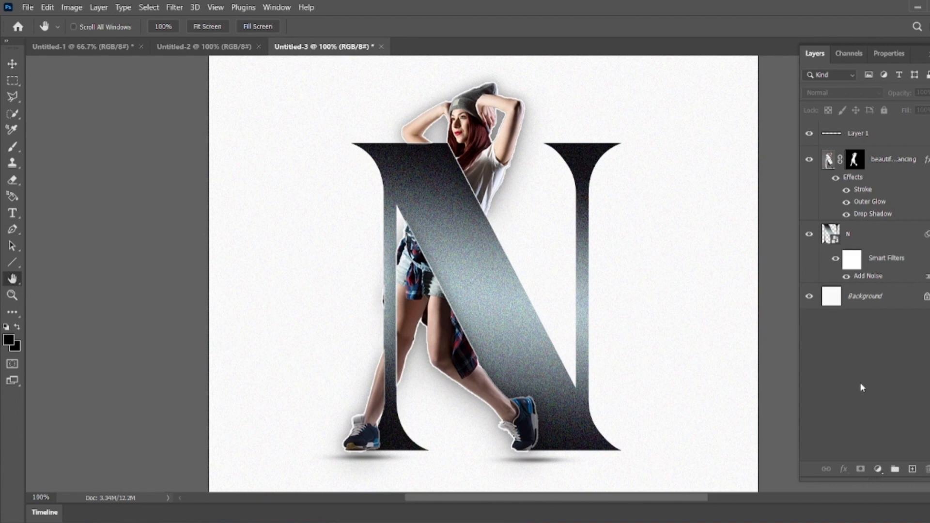
{"action": "key", "text": "ctrl+minus"}
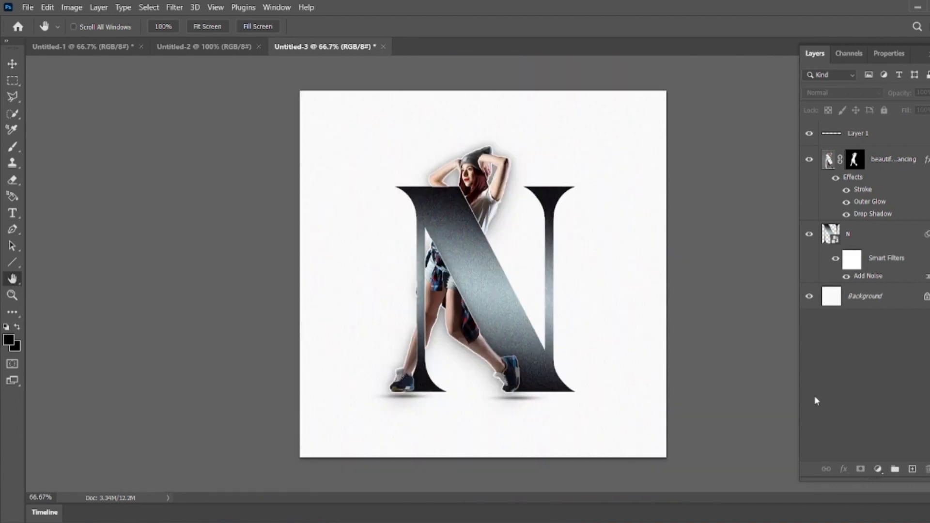